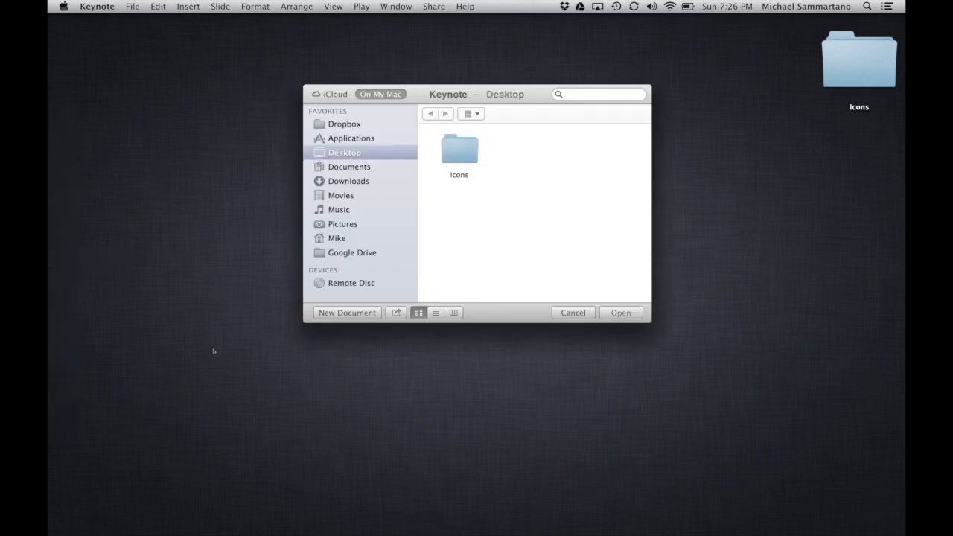
# Start a new document with Cmd-N to reach the Theme Chooser.
pyautogui.press('super+n')
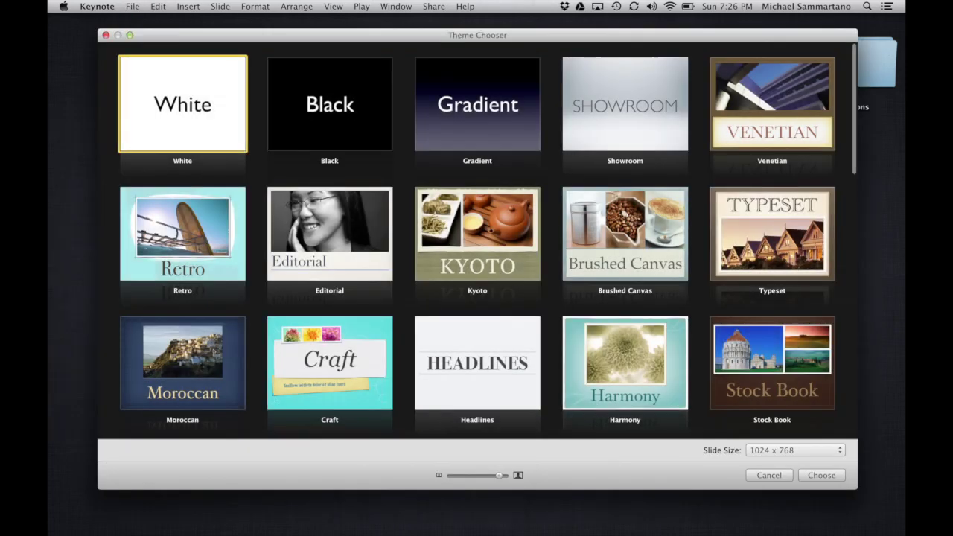
# Create a Gradient-theme presentation, delete its title and subtitle placeholders, and go full screen.
pyautogui.click(478, 145)
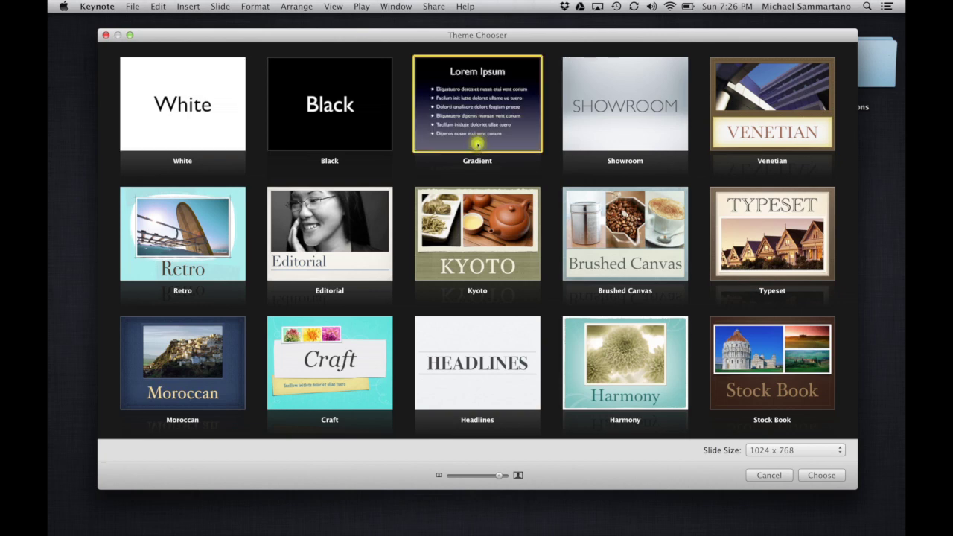
pyautogui.doubleClick(479, 143)
pyautogui.click(463, 249)
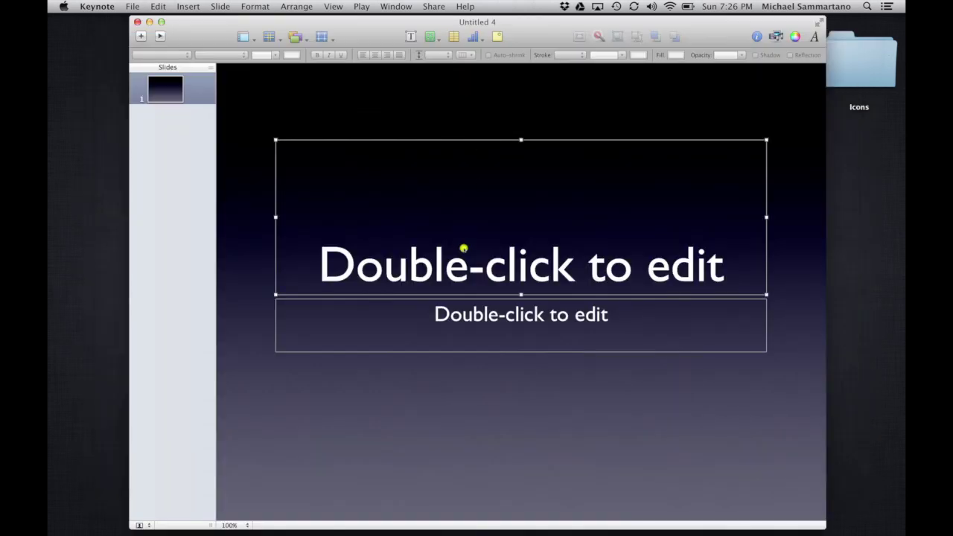
pyautogui.press('BackSpace')
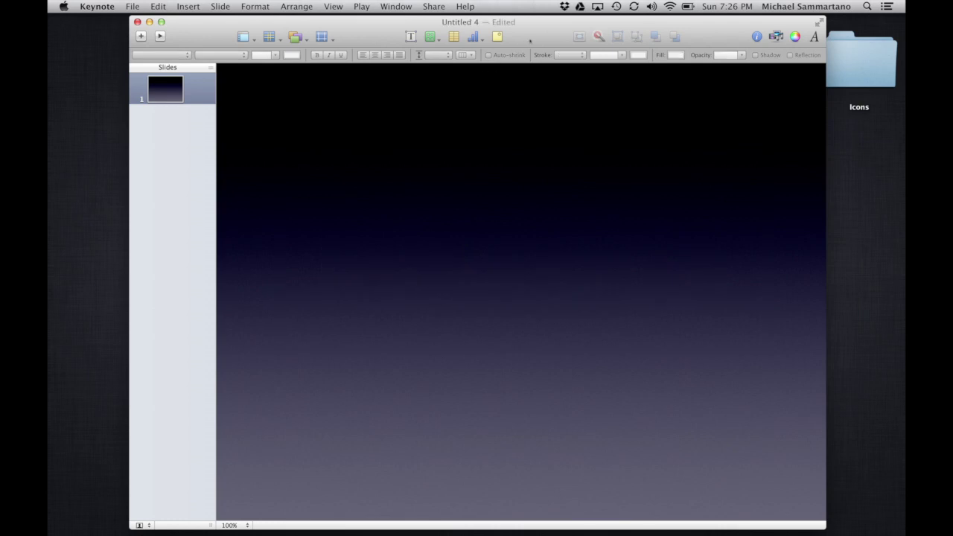
pyautogui.moveTo(529, 40); pyautogui.dragTo(452, 38)
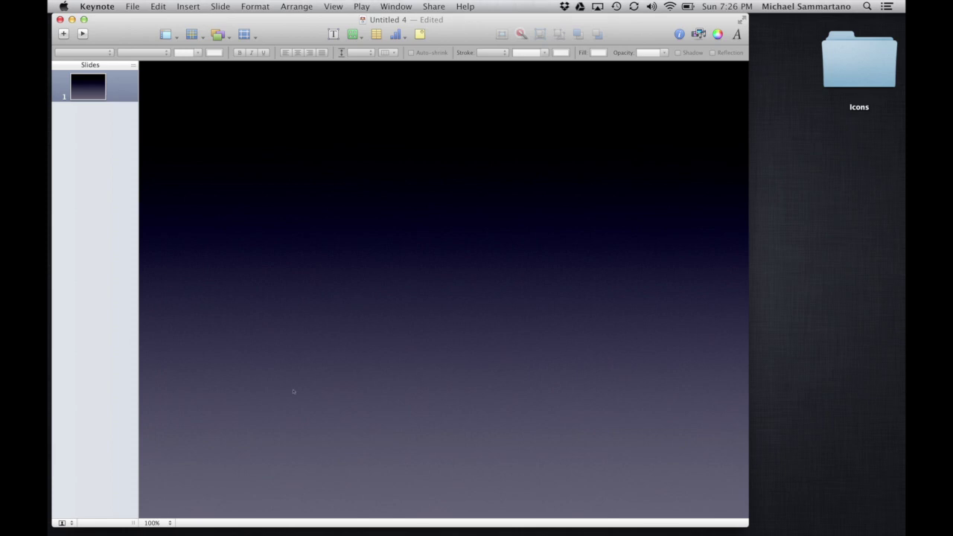
pyautogui.click(741, 19)
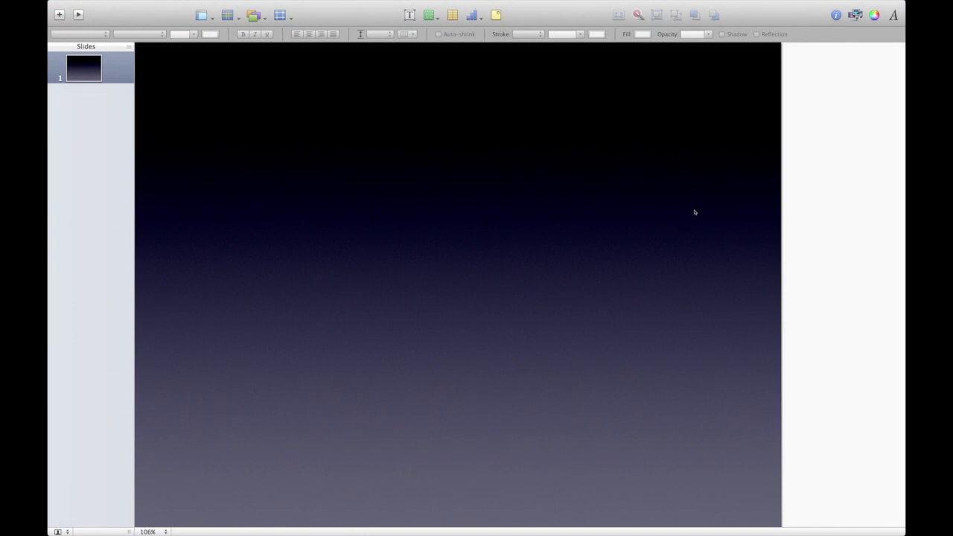
# Select all eight PNG computer images in Finder's Icons folder, then return to Keynote.
pyautogui.hotkey('ctrl', 'Left')
pyautogui.doubleClick(842, 50)
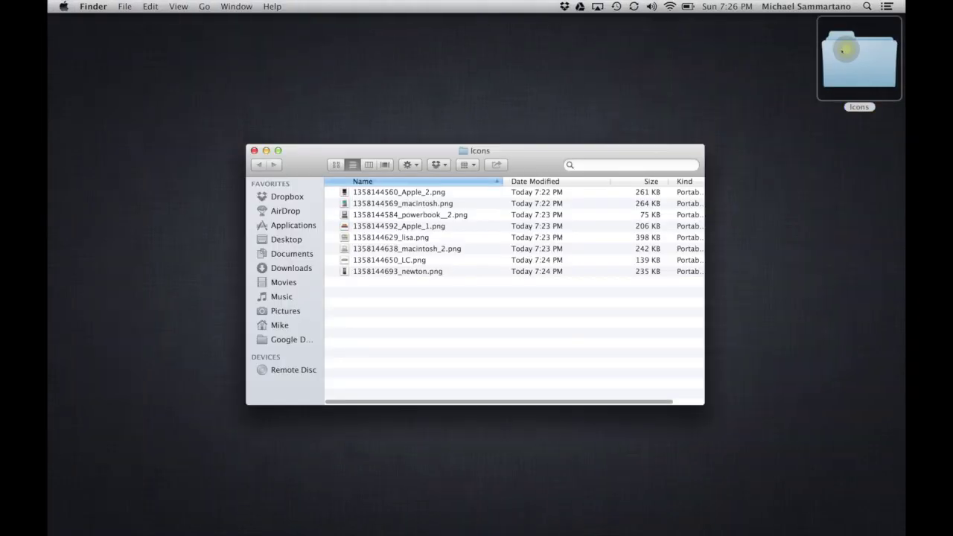
pyautogui.click(473, 225)
pyautogui.press('super+a')
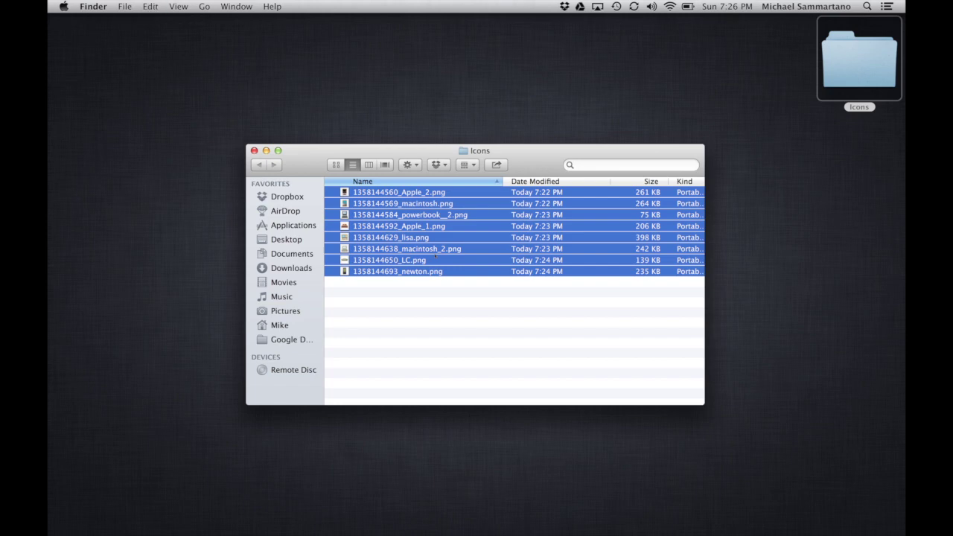
pyautogui.hotkey('ctrl', 'Right')
# Paste the eight computer images onto the empty slide and select them.
pyautogui.click(464, 246)
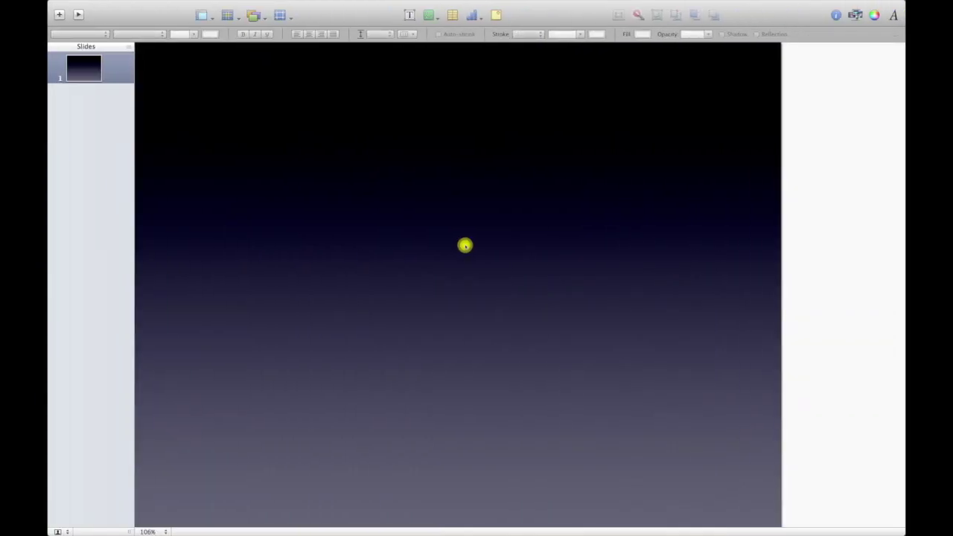
pyautogui.press('super+v')
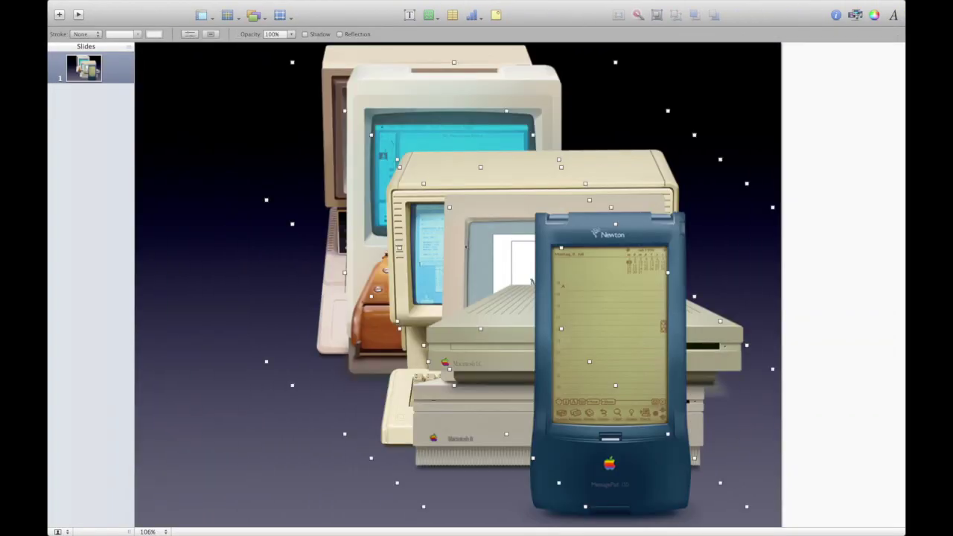
pyautogui.click(826, 321)
pyautogui.moveTo(819, 425)
pyautogui.mouseDown()
pyautogui.moveTo(526, 303)
pyautogui.moveTo(528, 187)
pyautogui.moveTo(290, 123)
pyautogui.mouseUp()
# Show the Build inspector, shift the images left, and select everything on the slide.
pyautogui.click(836, 14)
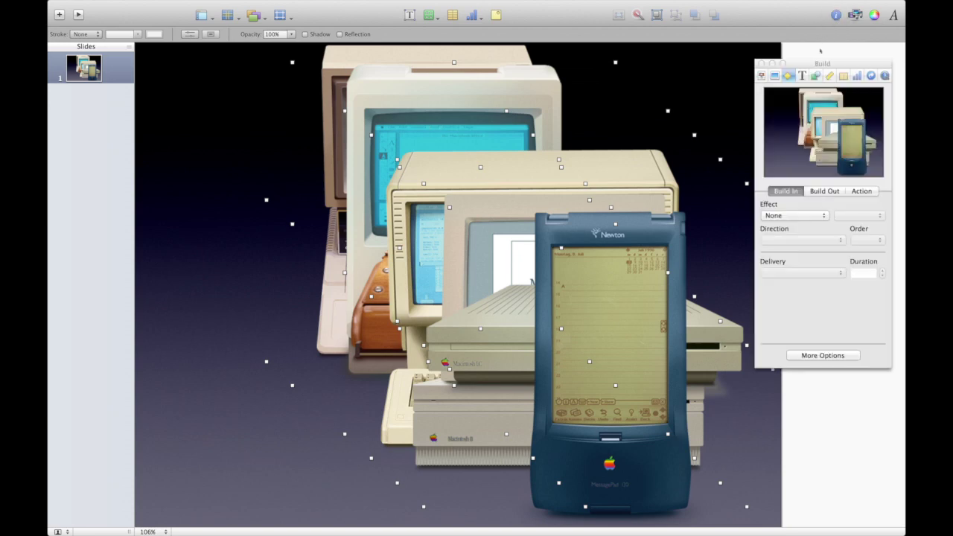
pyautogui.moveTo(826, 64); pyautogui.dragTo(833, 51)
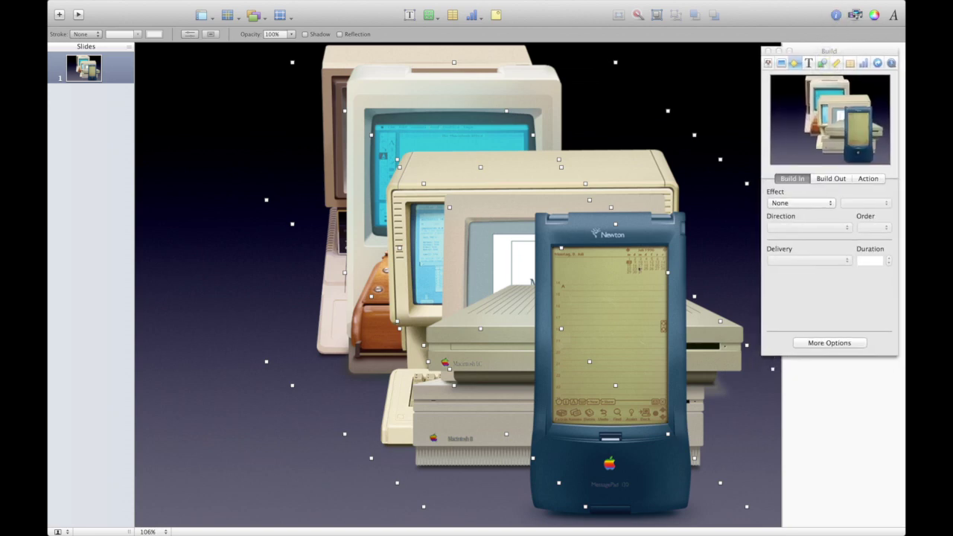
pyautogui.moveTo(612, 276); pyautogui.dragTo(515, 280)
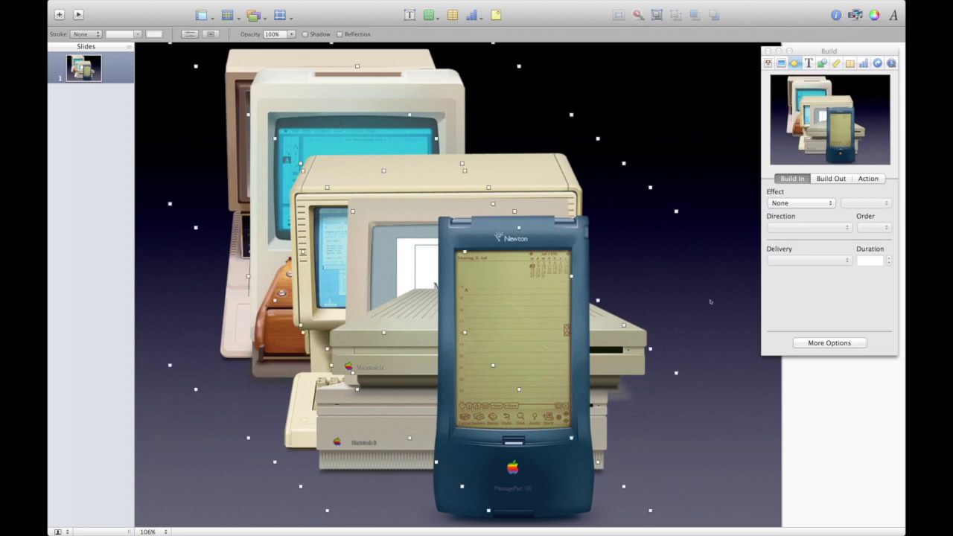
pyautogui.click(710, 300)
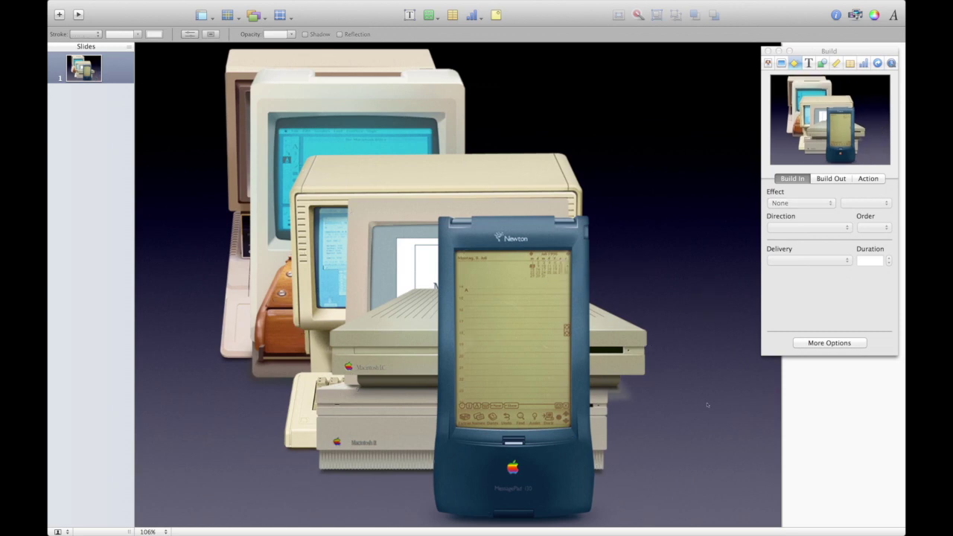
pyautogui.moveTo(707, 404); pyautogui.dragTo(247, 134)
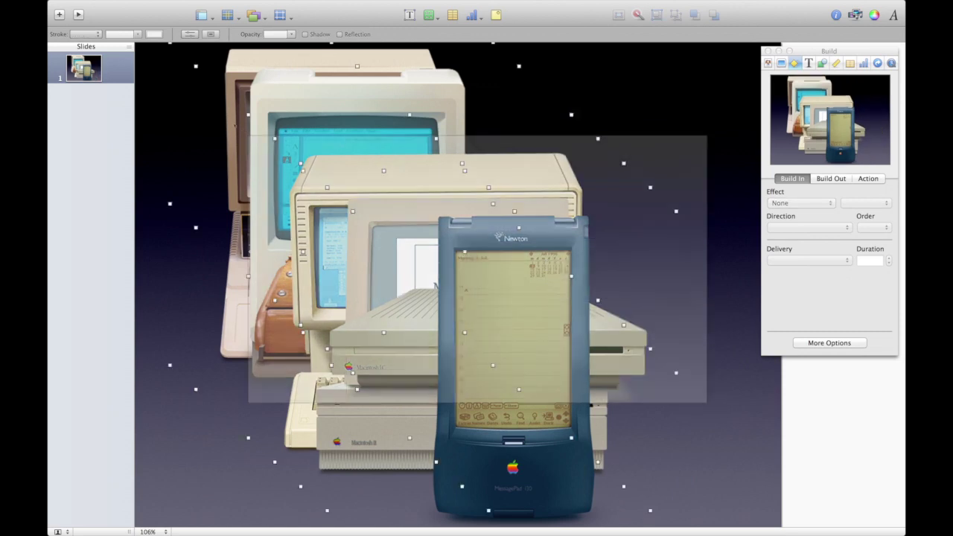
pyautogui.moveTo(201, 95); pyautogui.dragTo(201, 95)
pyautogui.click(646, 106)
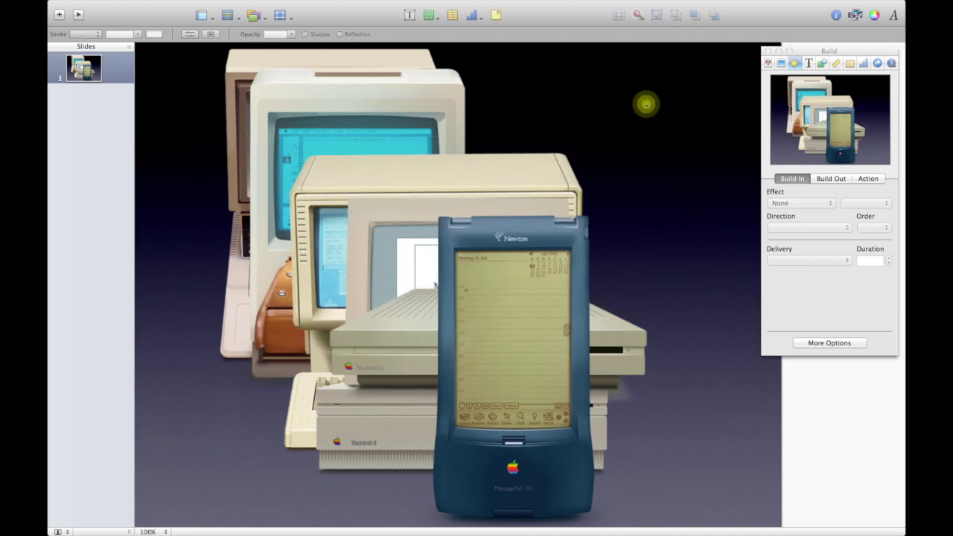
pyautogui.press('super+a')
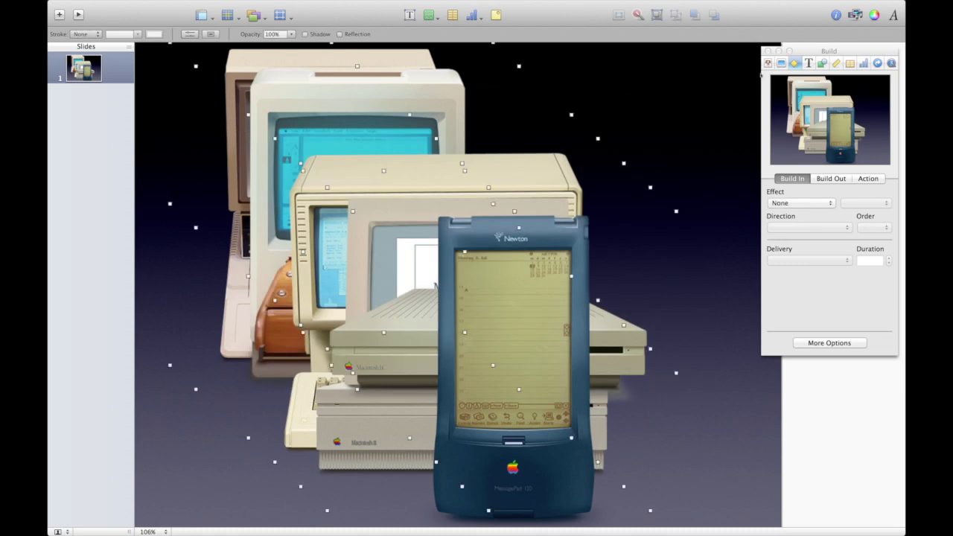
# Set the selected images' width to 350 px in the Metrics inspector.
pyautogui.click(837, 64)
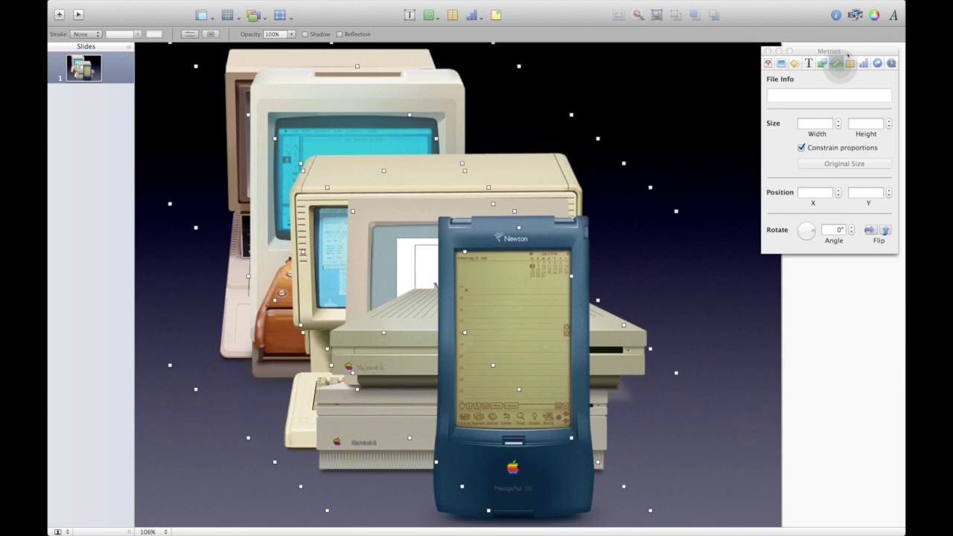
pyautogui.moveTo(849, 51); pyautogui.dragTo(832, 53)
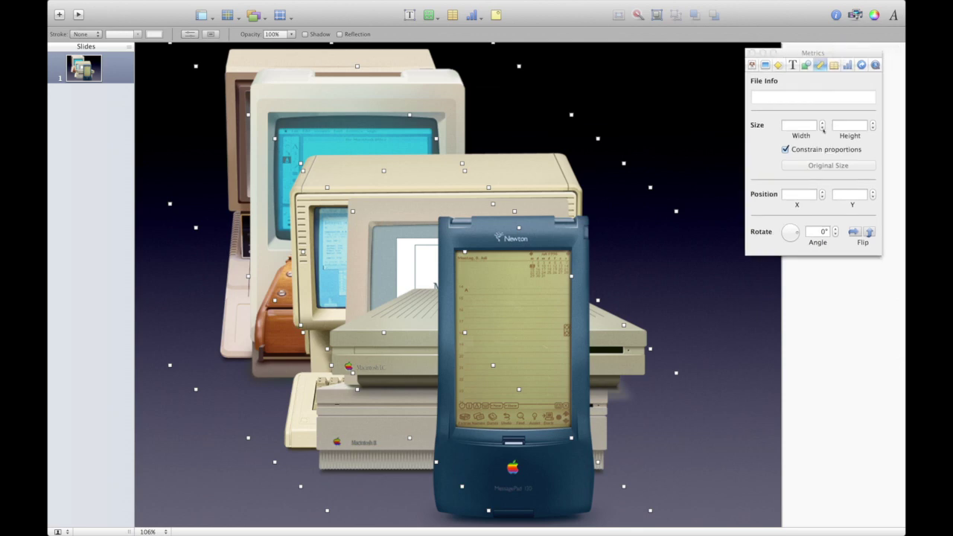
pyautogui.click(822, 128)
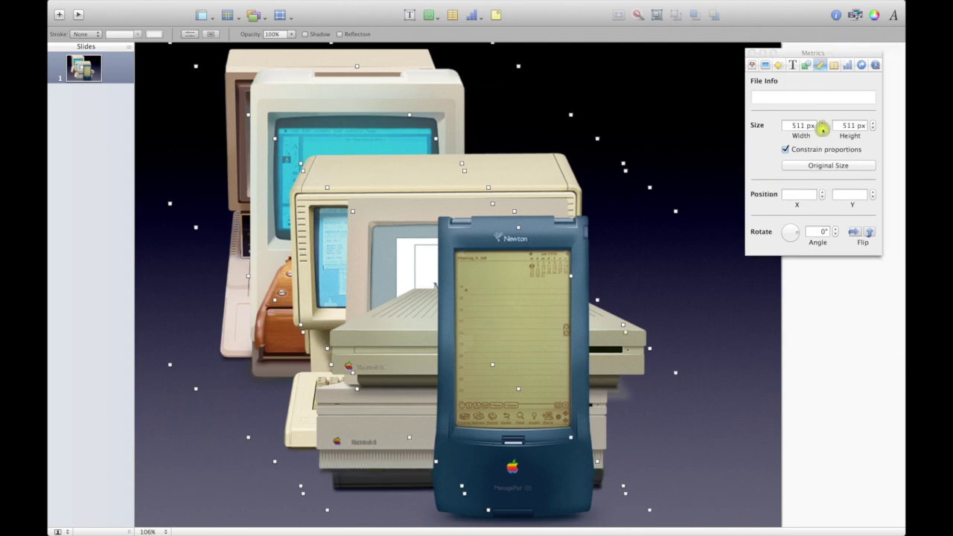
pyautogui.click(823, 128)
pyautogui.click(823, 128)
pyautogui.click(823, 128)
pyautogui.click(823, 128)
pyautogui.click(822, 128)
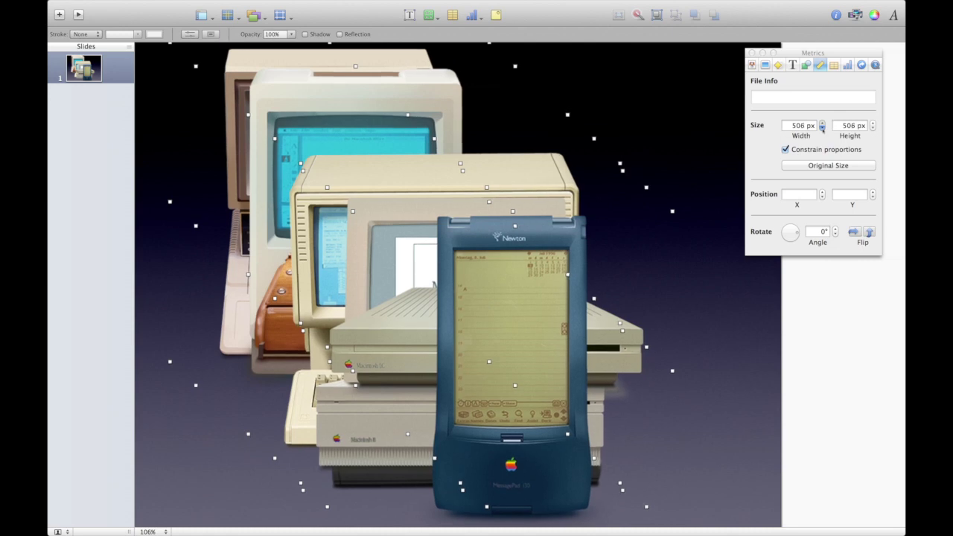
pyautogui.click(823, 128)
pyautogui.click(823, 128)
pyautogui.click(796, 126)
pyautogui.click(796, 127)
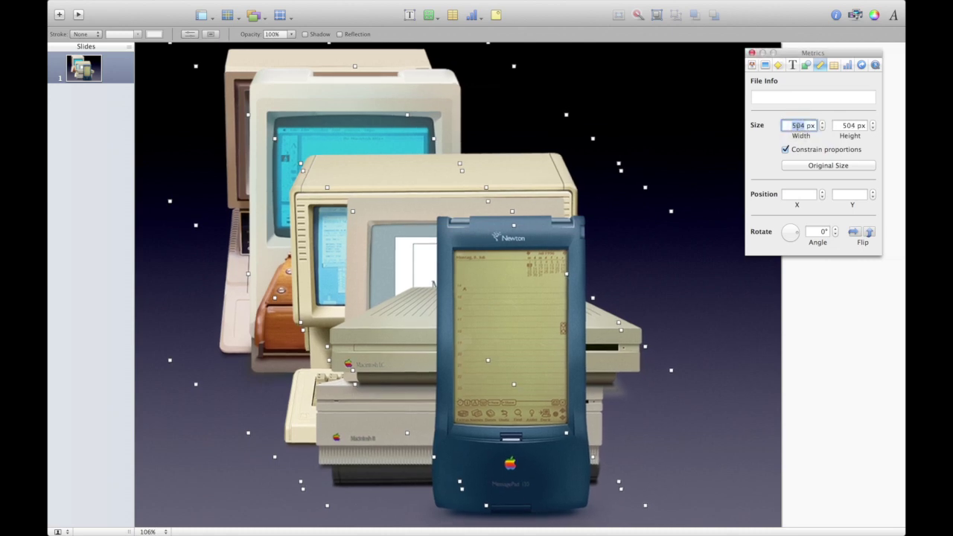
pyautogui.write('350')
pyautogui.press('Return')
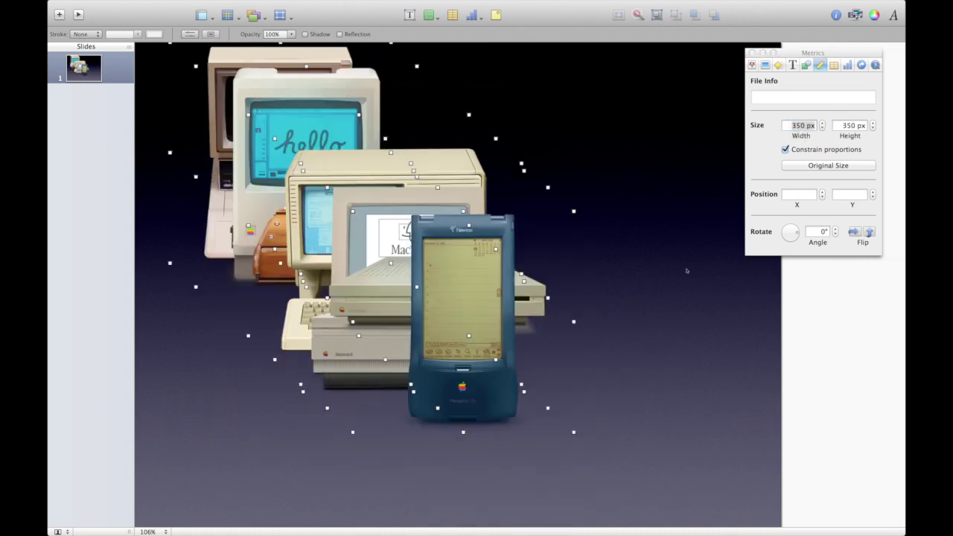
# Arrange the images as a collage: Newton right, LC far left, Apple II top, Apple I bottom.
pyautogui.moveTo(494, 287); pyautogui.dragTo(580, 335)
pyautogui.click(670, 381)
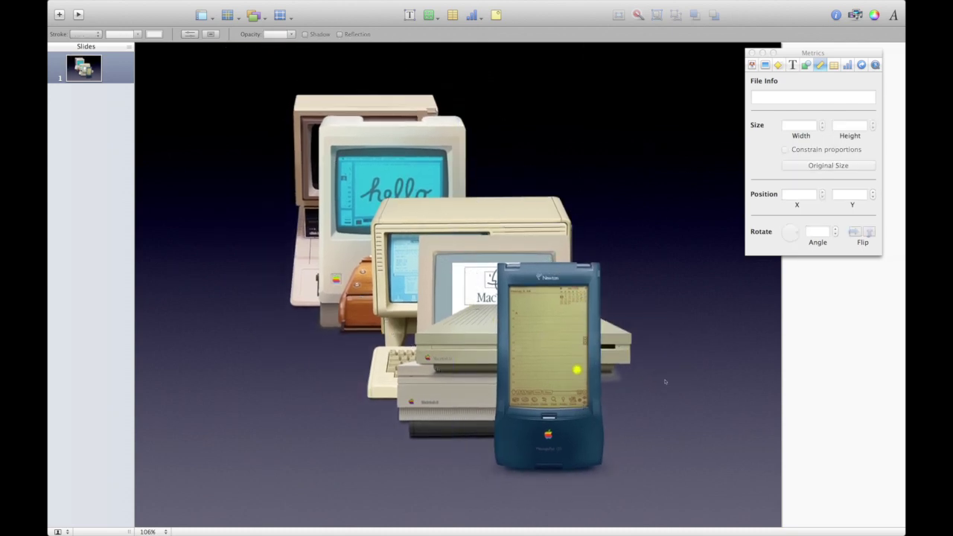
pyautogui.moveTo(577, 370); pyautogui.dragTo(662, 382)
pyautogui.moveTo(521, 340); pyautogui.dragTo(285, 364)
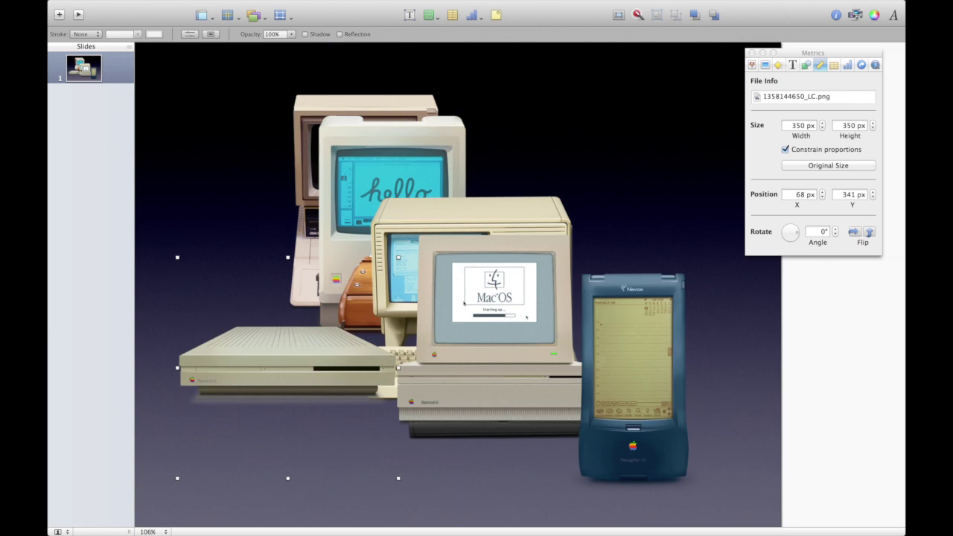
pyautogui.moveTo(469, 300); pyautogui.dragTo(625, 137)
pyautogui.moveTo(511, 226); pyautogui.dragTo(369, 333)
pyautogui.moveTo(382, 204); pyautogui.dragTo(251, 168)
pyautogui.moveTo(359, 142); pyautogui.dragTo(430, 114)
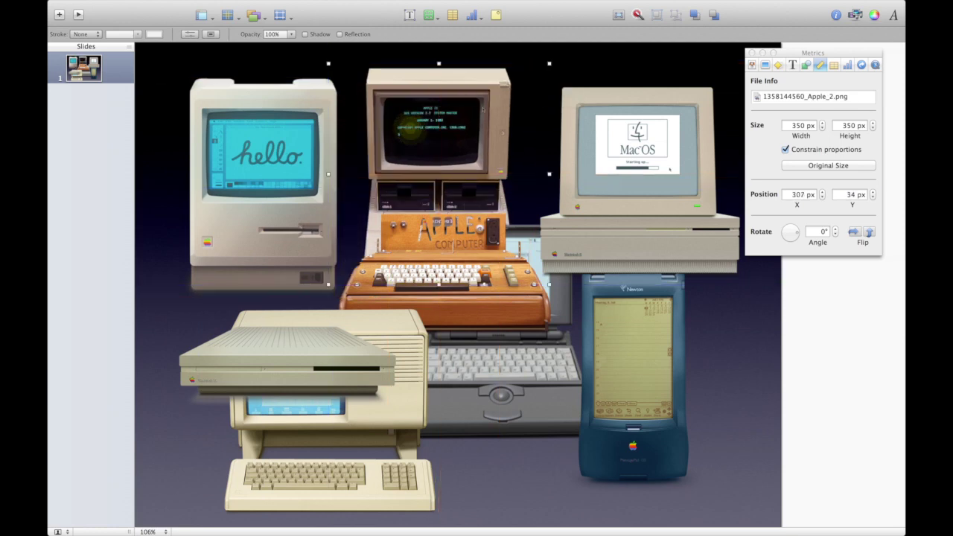
pyautogui.moveTo(494, 254); pyautogui.dragTo(561, 411)
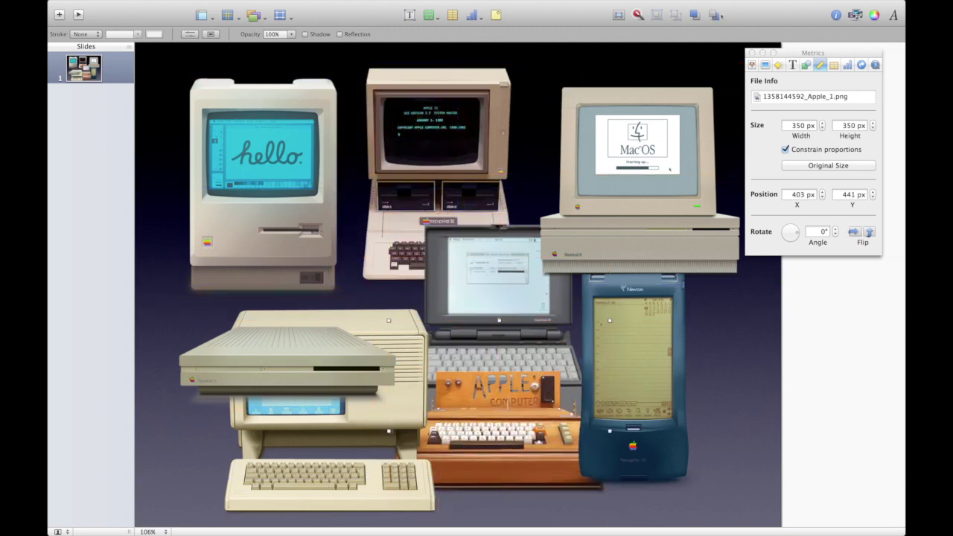
pyautogui.click(778, 69)
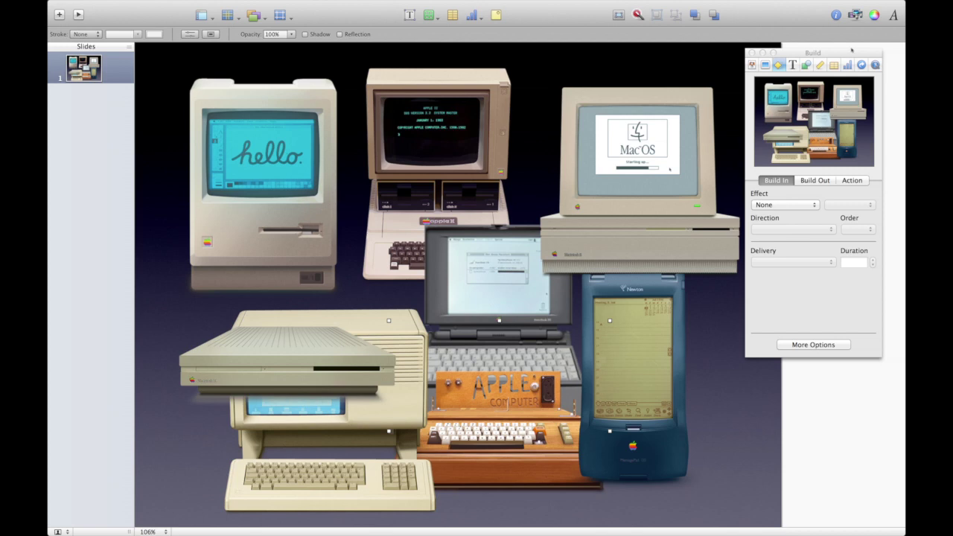
# Select all eight collage images and show the Action pane of the Build inspector.
pyautogui.moveTo(852, 50); pyautogui.dragTo(863, 53)
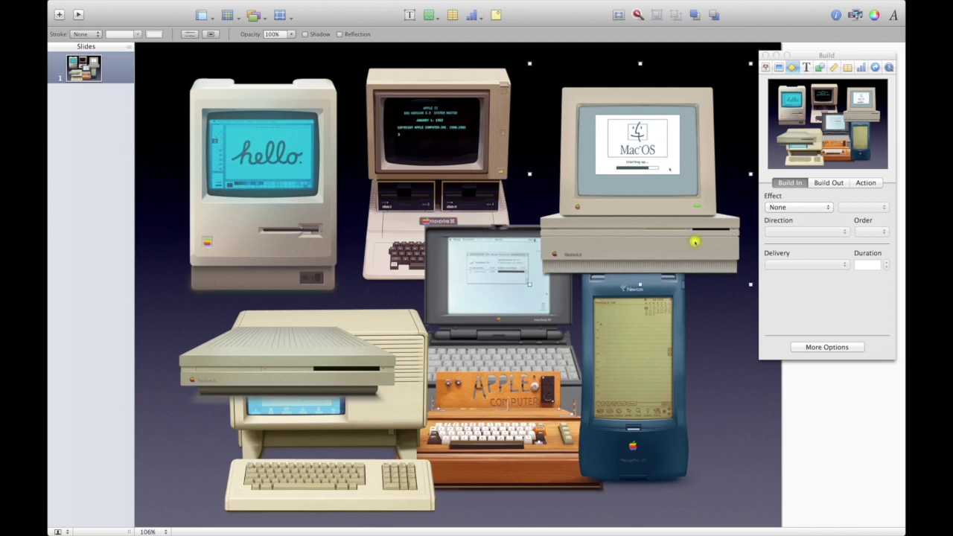
pyautogui.click(638, 354)
pyautogui.click(758, 452)
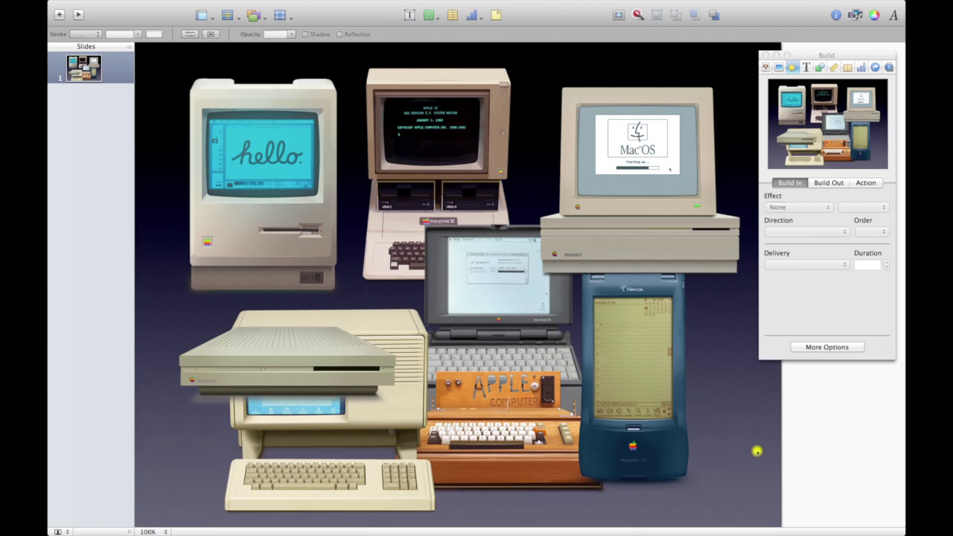
pyautogui.press('super+a')
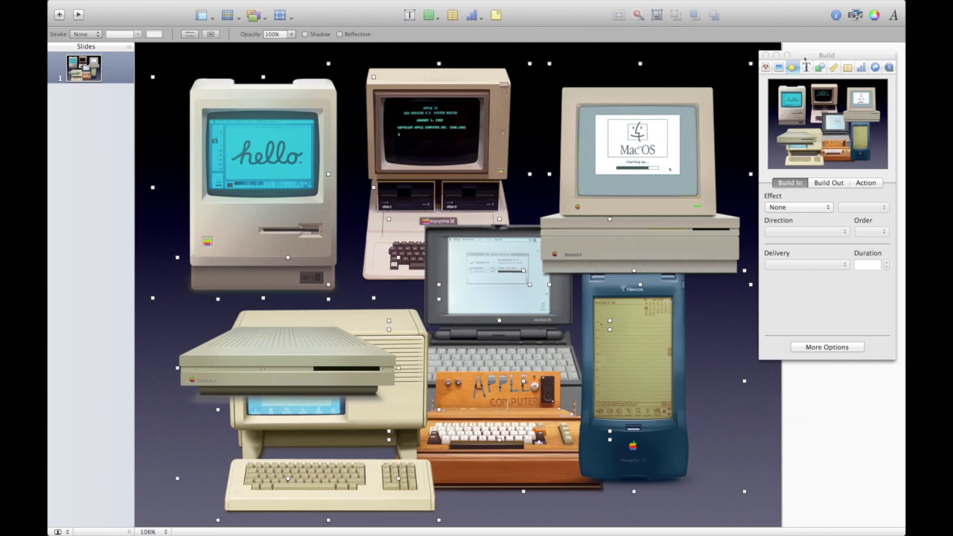
pyautogui.moveTo(804, 57); pyautogui.dragTo(795, 55)
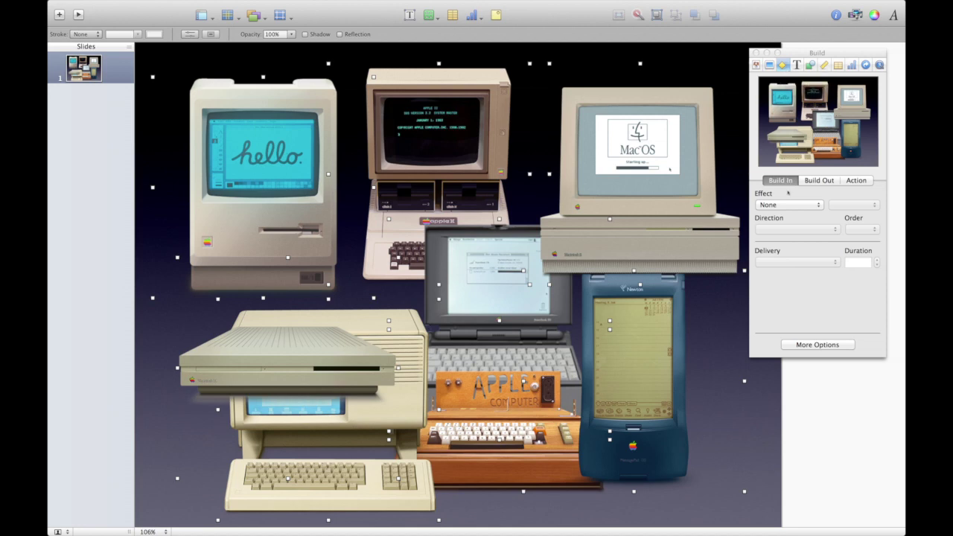
pyautogui.click(854, 181)
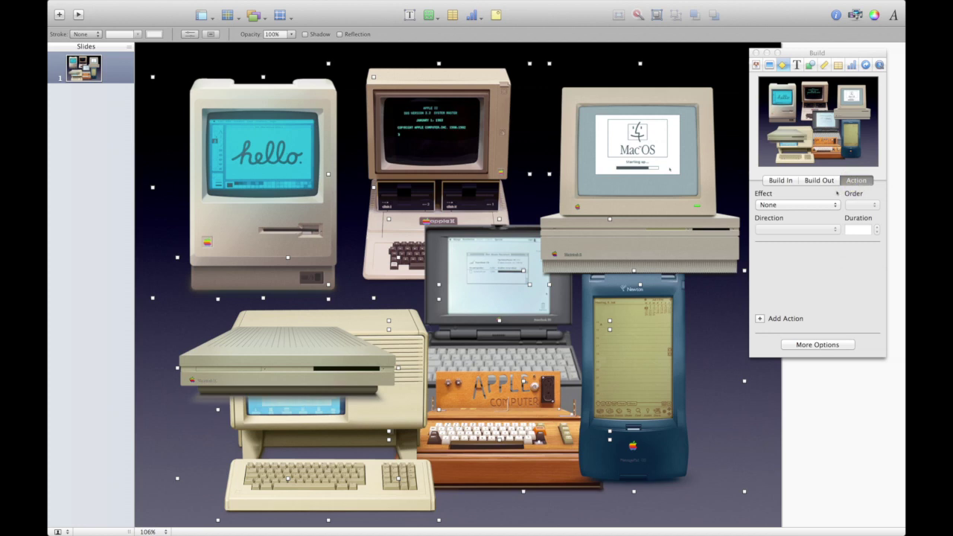
# Apply the Dissolve action effect to all eight images as one Smart Build.
pyautogui.click(799, 210)
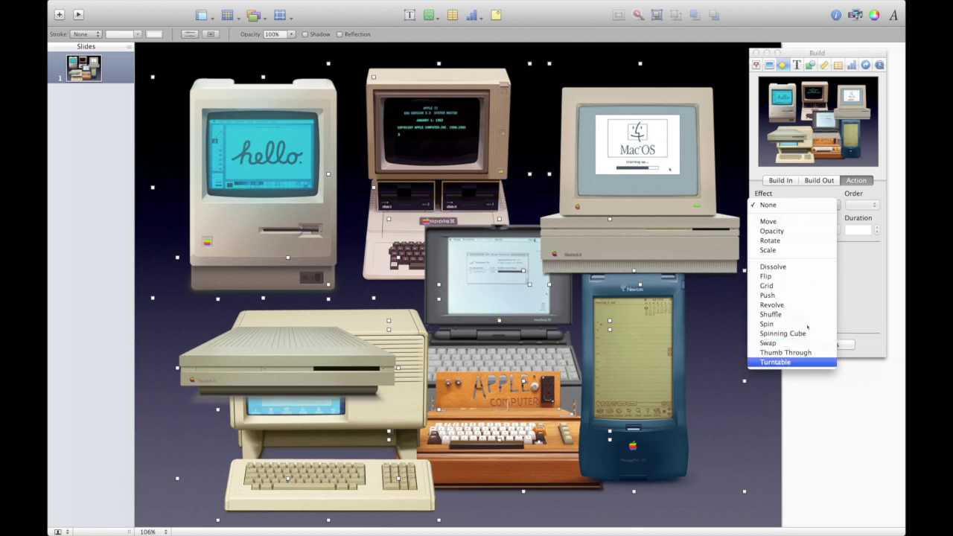
pyautogui.press('Down')
pyautogui.press('Down')
pyautogui.press('Down')
pyautogui.press('Down')
pyautogui.press('Down')
pyautogui.press('Down')
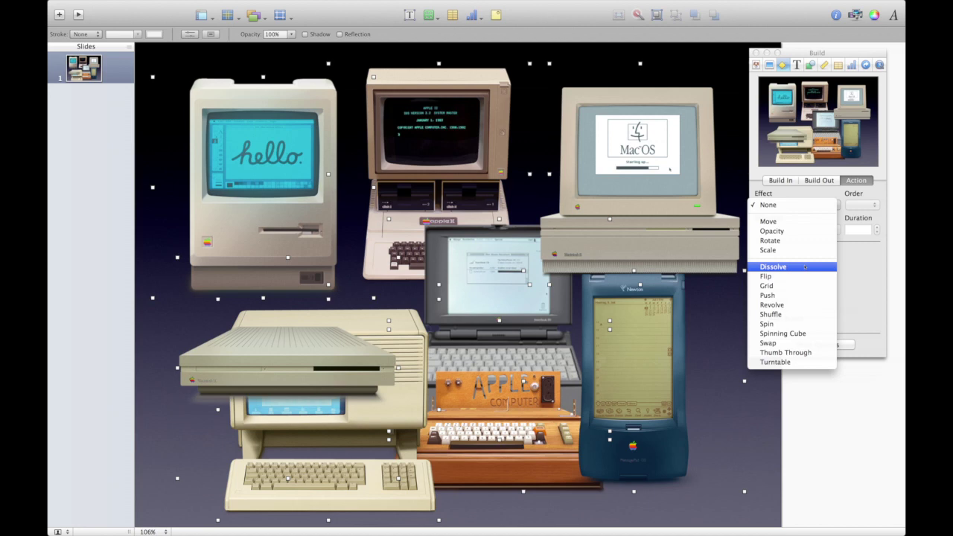
pyautogui.click(805, 267)
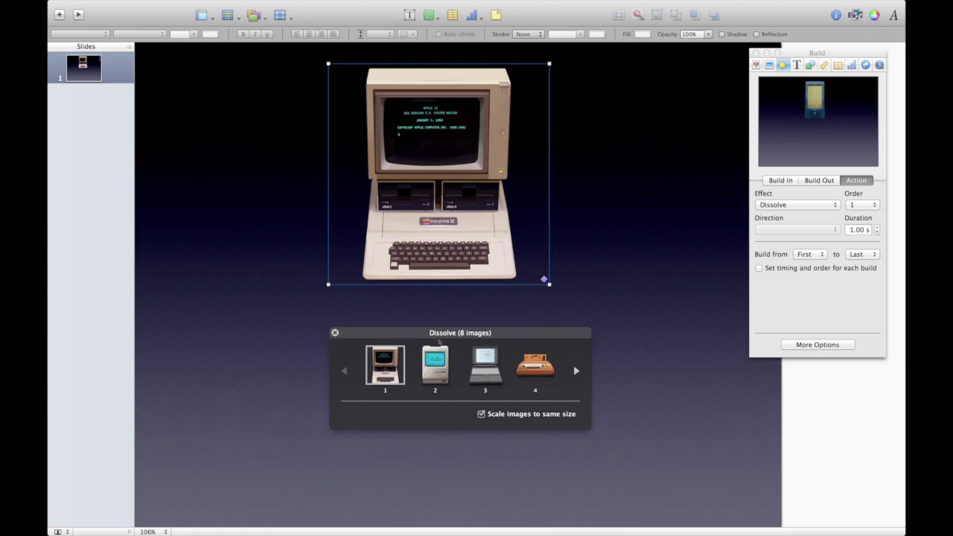
pyautogui.moveTo(449, 337); pyautogui.dragTo(432, 325)
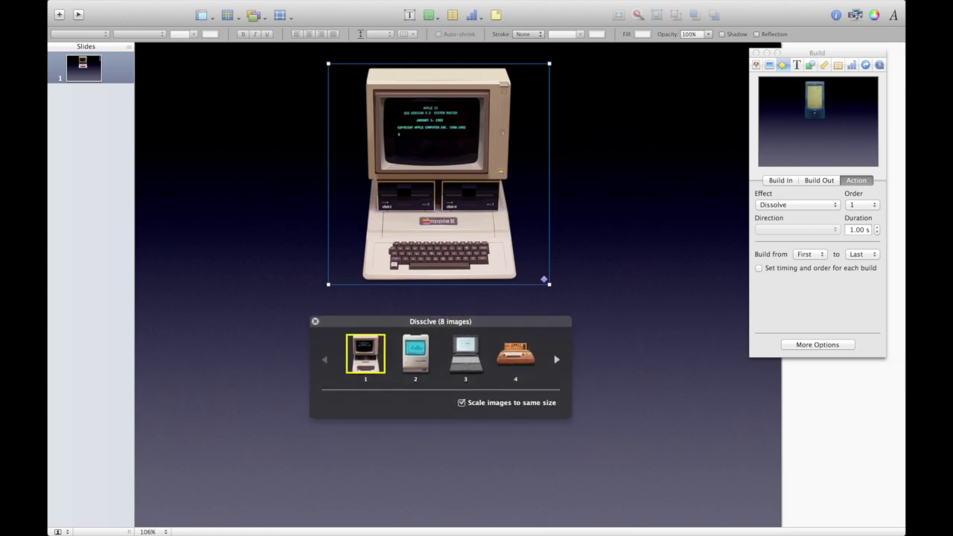
# Enlarge the Dissolve stack so the Apple II fills most of the slide, then centre it.
pyautogui.moveTo(381, 386); pyautogui.dragTo(376, 382)
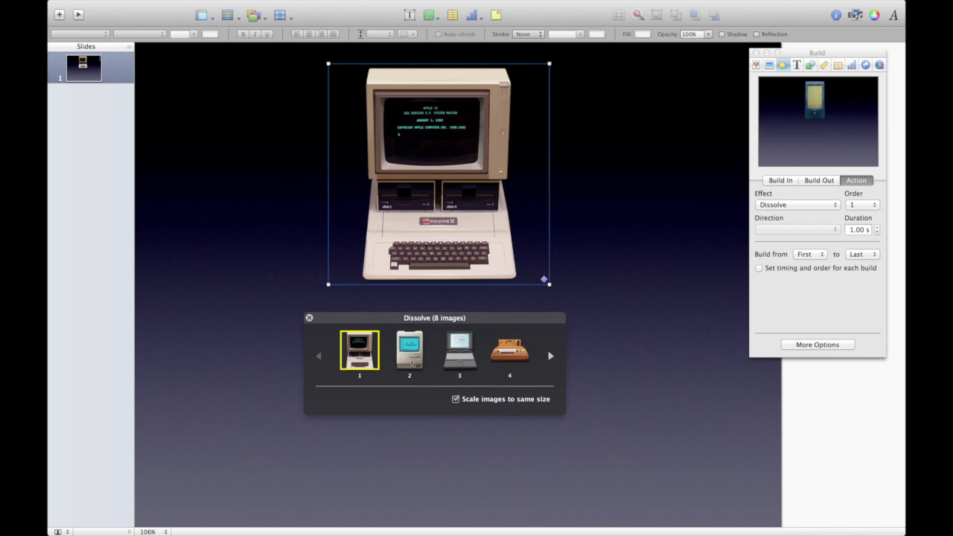
pyautogui.hscroll(5, 404, 360)
pyautogui.hscroll(-5, 405, 360)
pyautogui.moveTo(549, 283); pyautogui.dragTo(719, 451)
pyautogui.moveTo(599, 255); pyautogui.dragTo(532, 281)
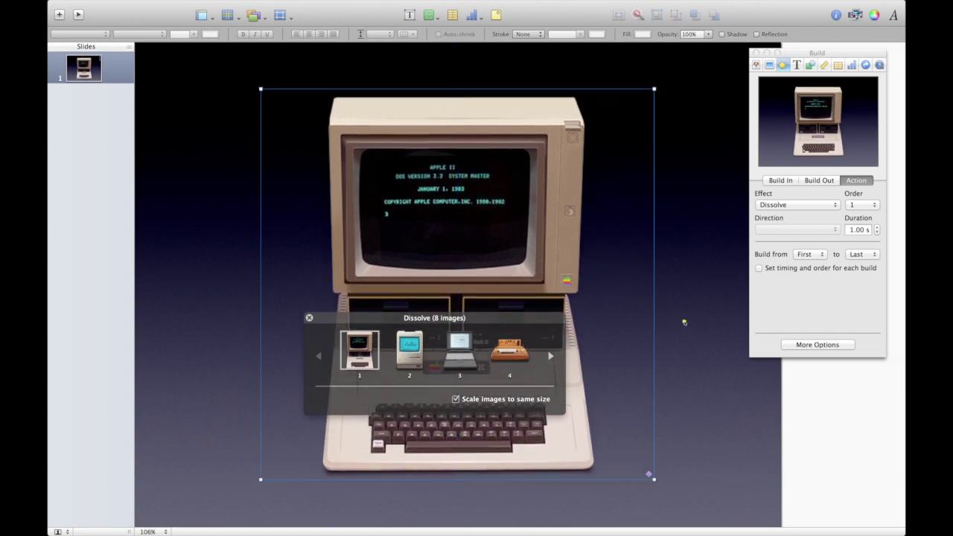
pyautogui.click(684, 322)
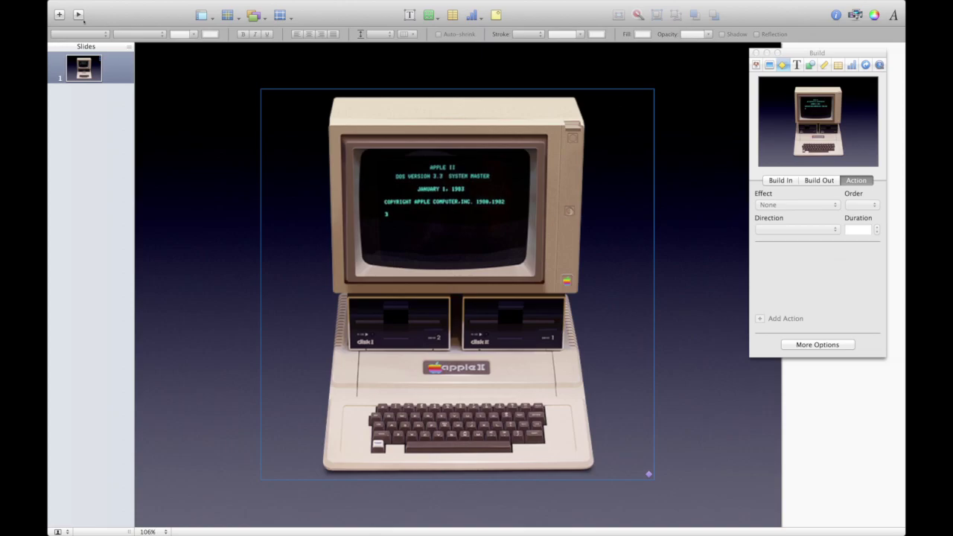
pyautogui.click(82, 18)
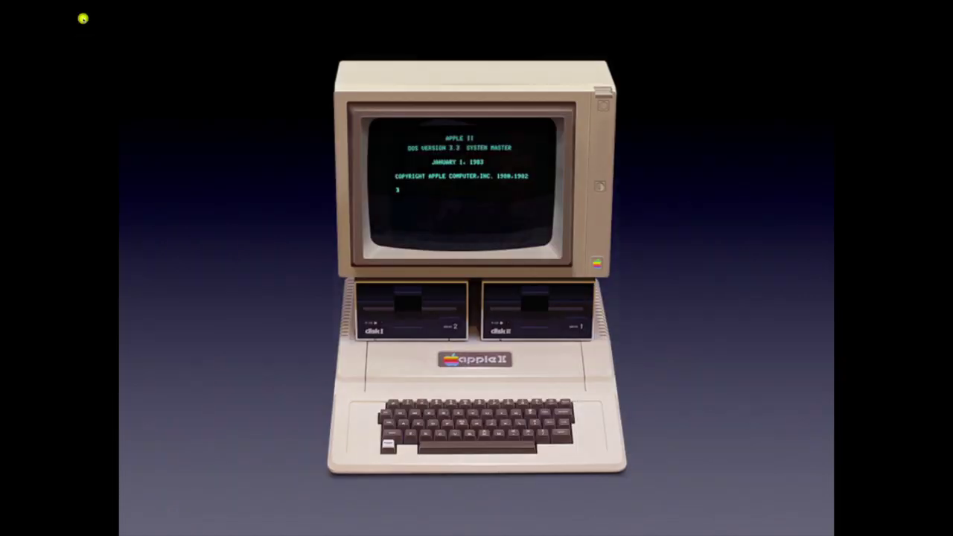
pyautogui.click(83, 18)
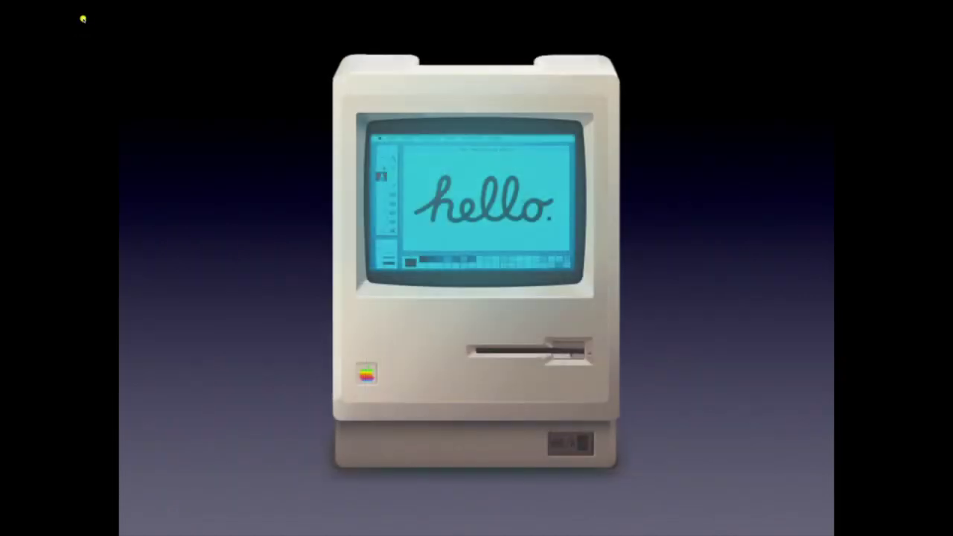
pyautogui.click(82, 17)
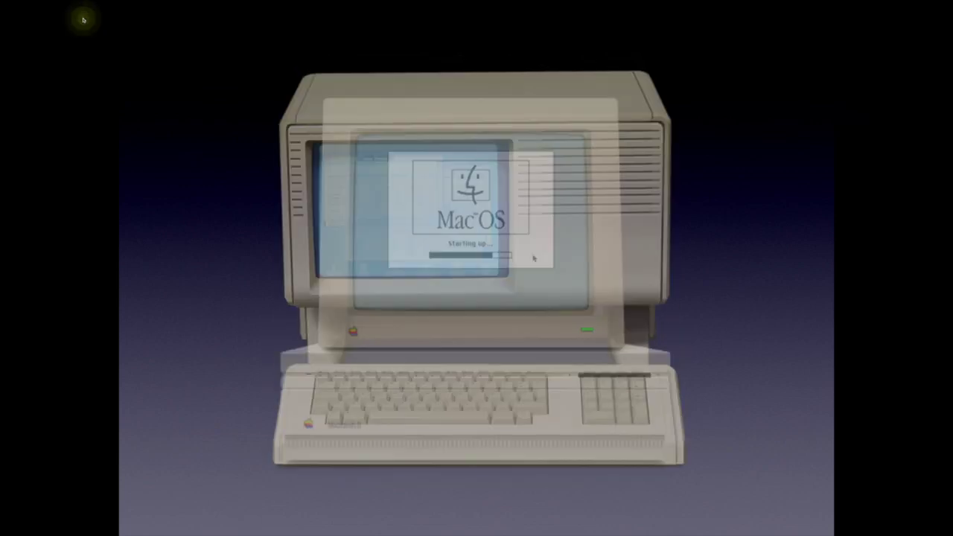
pyautogui.press('Escape')
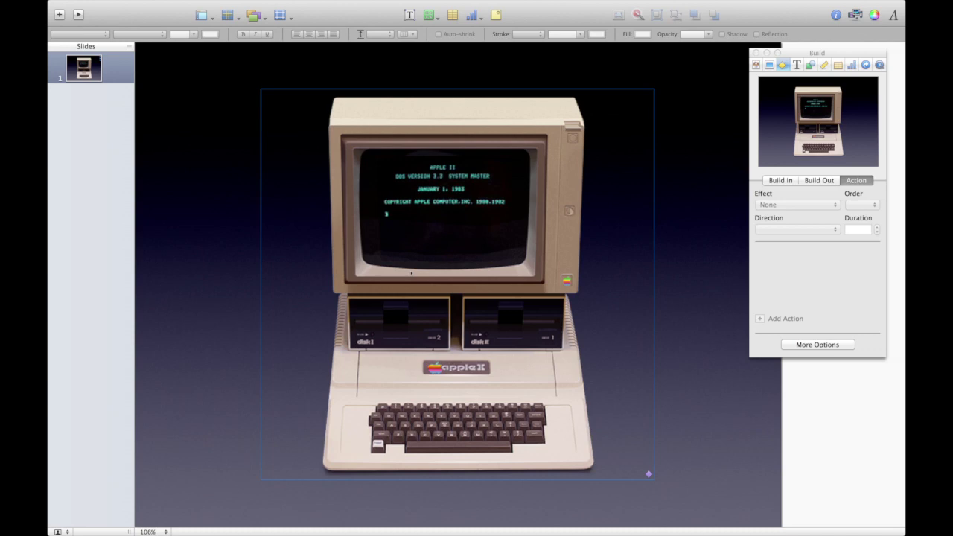
# Change the Smart Build's action effect to Flip and preview it in the slideshow.
pyautogui.click(411, 272)
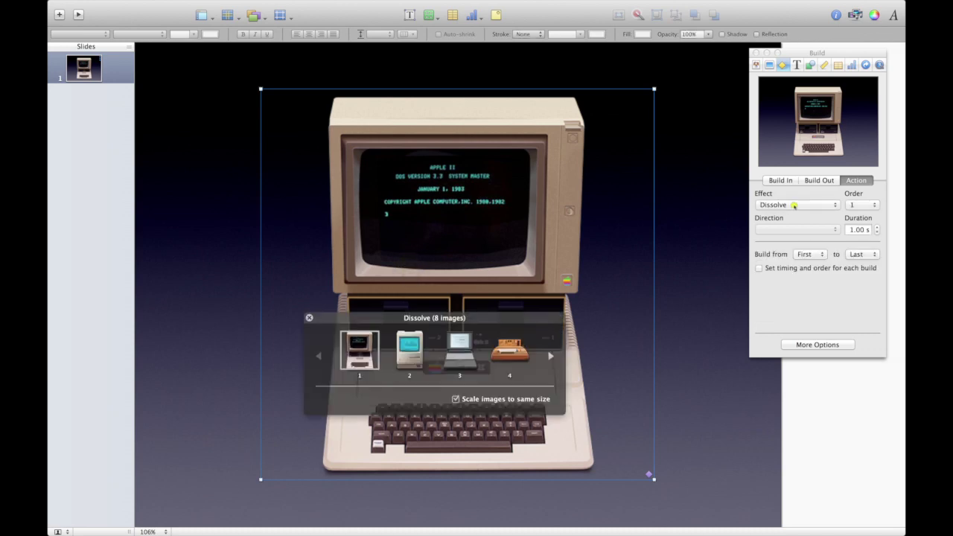
pyautogui.click(793, 206)
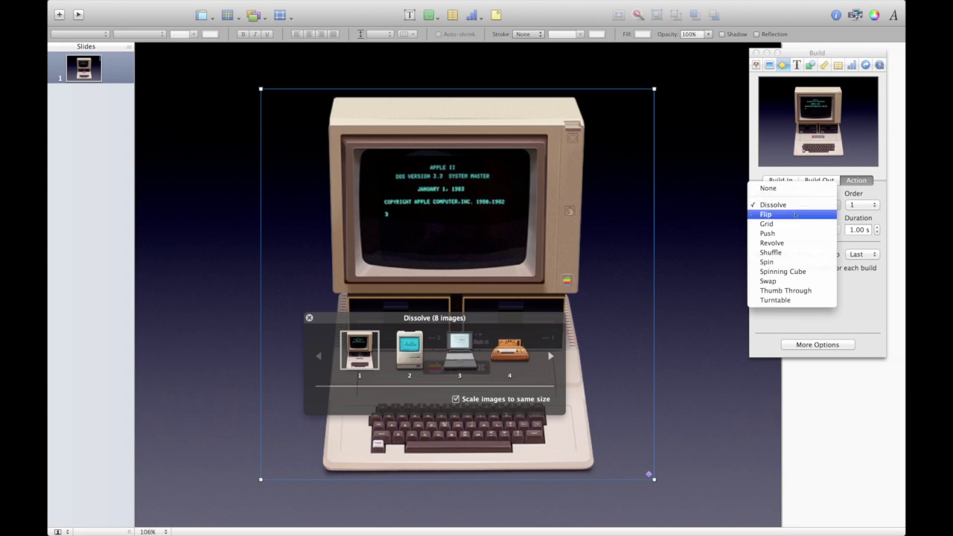
pyautogui.click(793, 214)
pyautogui.click(685, 237)
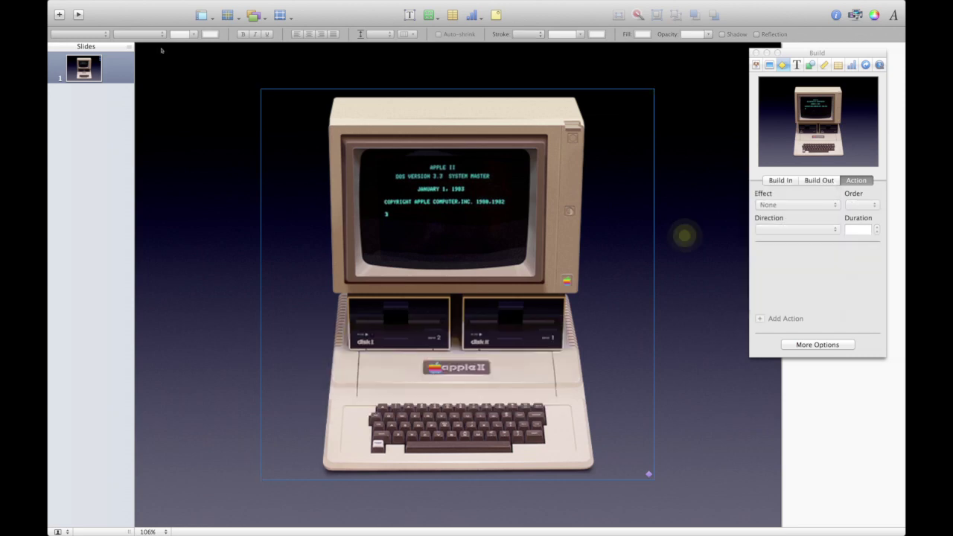
pyautogui.click(78, 15)
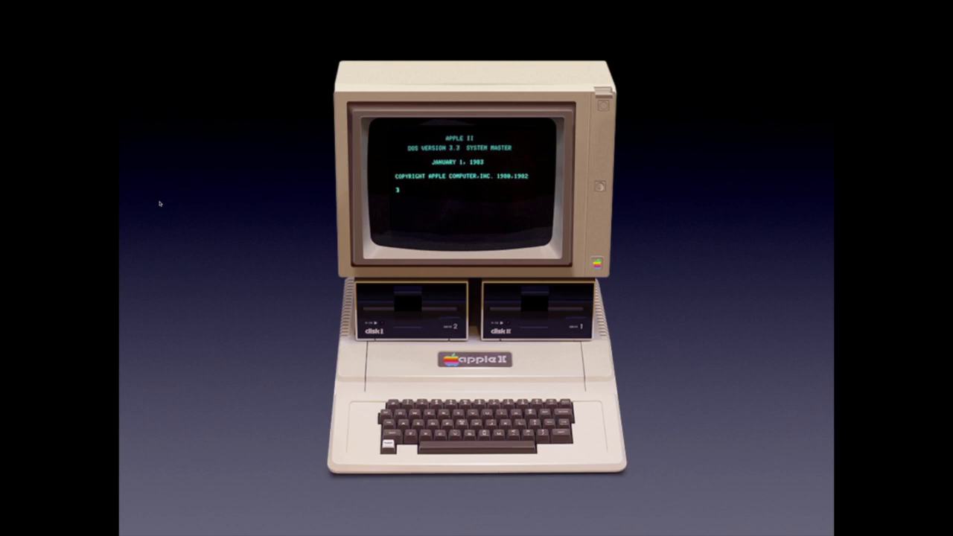
pyautogui.click(251, 215)
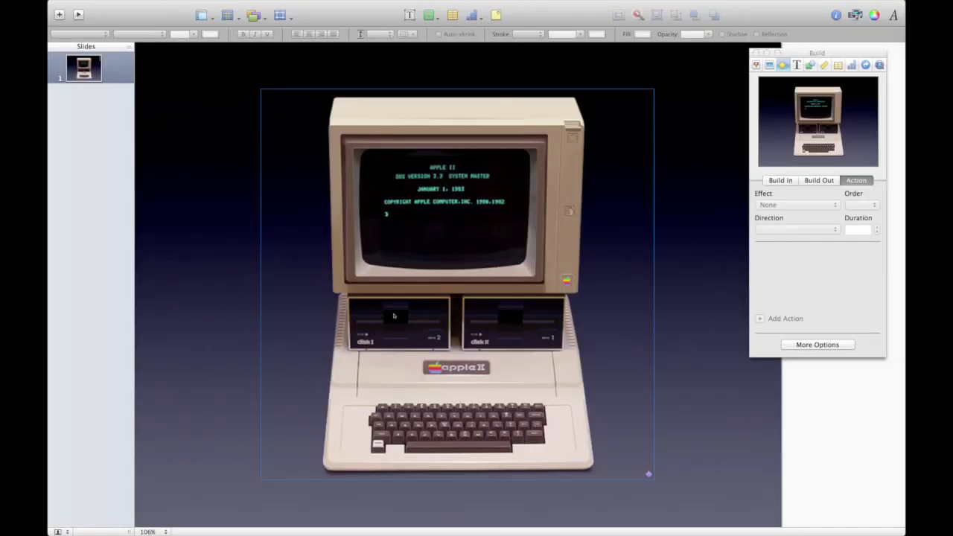
# Reorder the Flip gallery thumbnails, moving the PowerBook forward and the Apple I into slot 1.
pyautogui.click(702, 351)
pyautogui.click(579, 320)
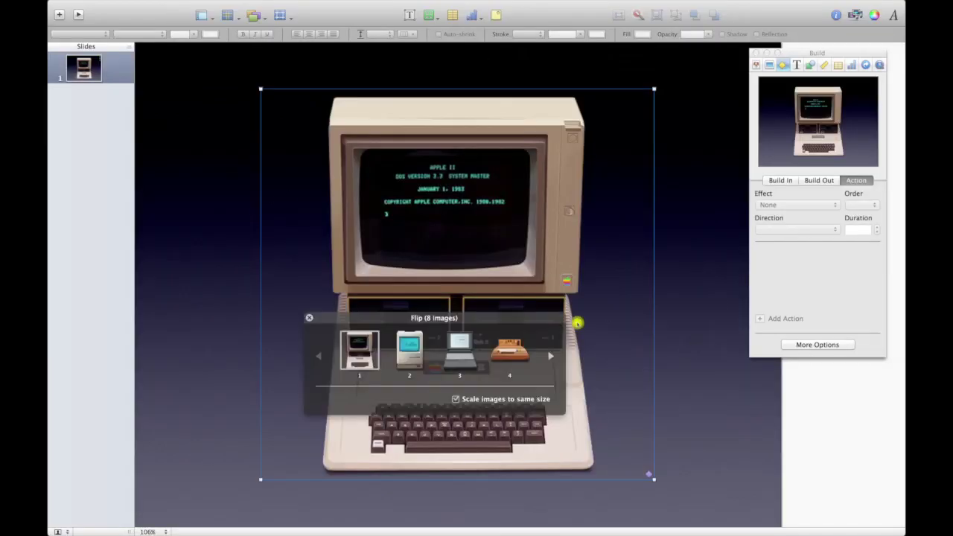
pyautogui.moveTo(495, 320); pyautogui.dragTo(591, 350)
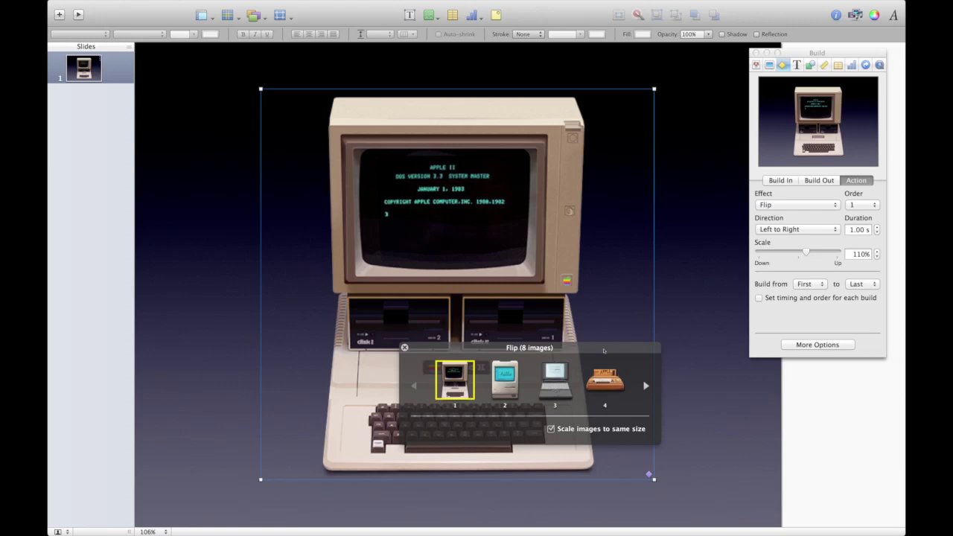
pyautogui.moveTo(555, 381); pyautogui.dragTo(450, 383)
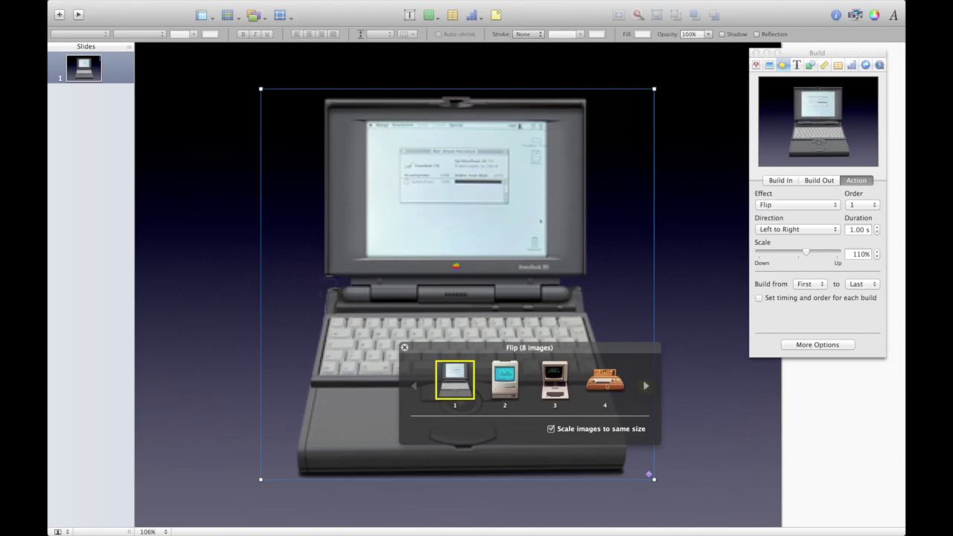
pyautogui.click(645, 386)
pyautogui.moveTo(555, 381); pyautogui.dragTo(414, 388)
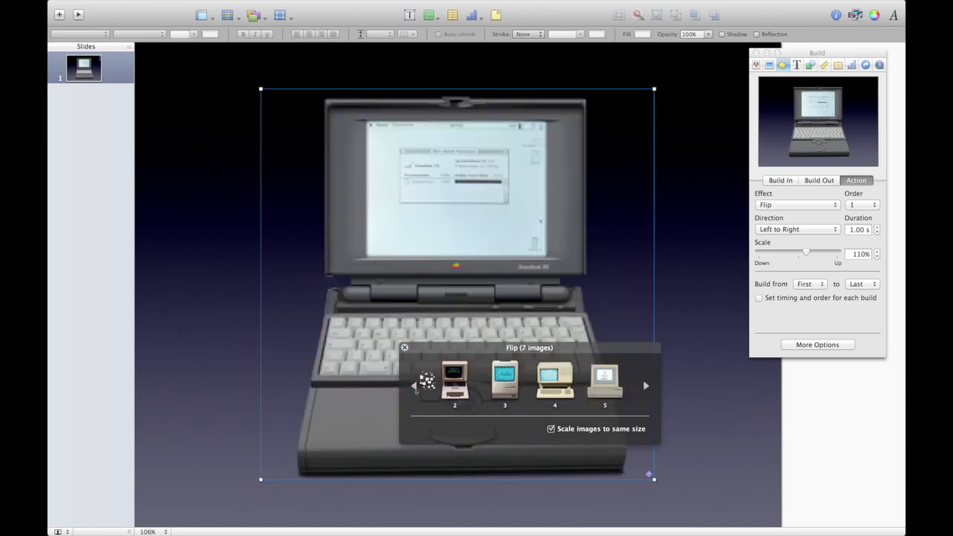
pyautogui.press('super+z')
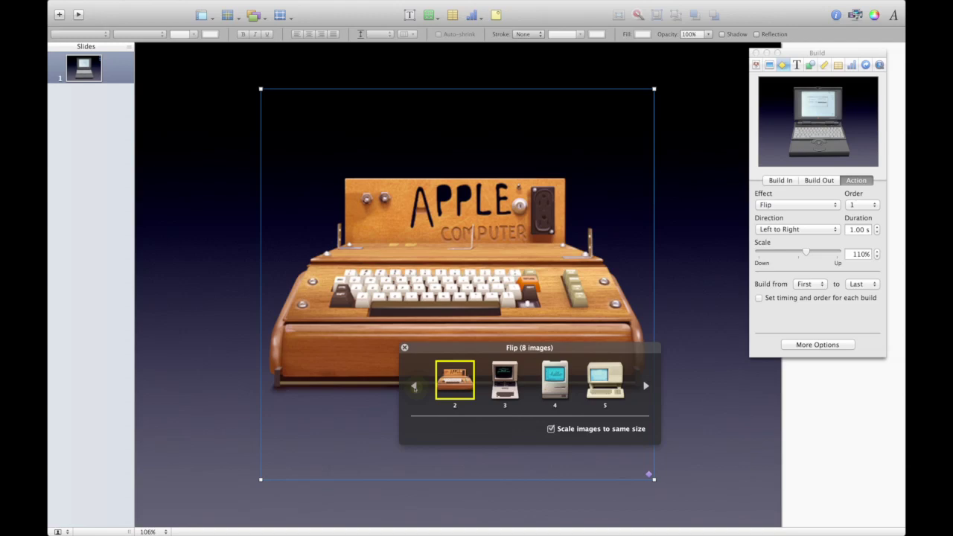
pyautogui.click(414, 386)
pyautogui.moveTo(504, 380); pyautogui.dragTo(455, 379)
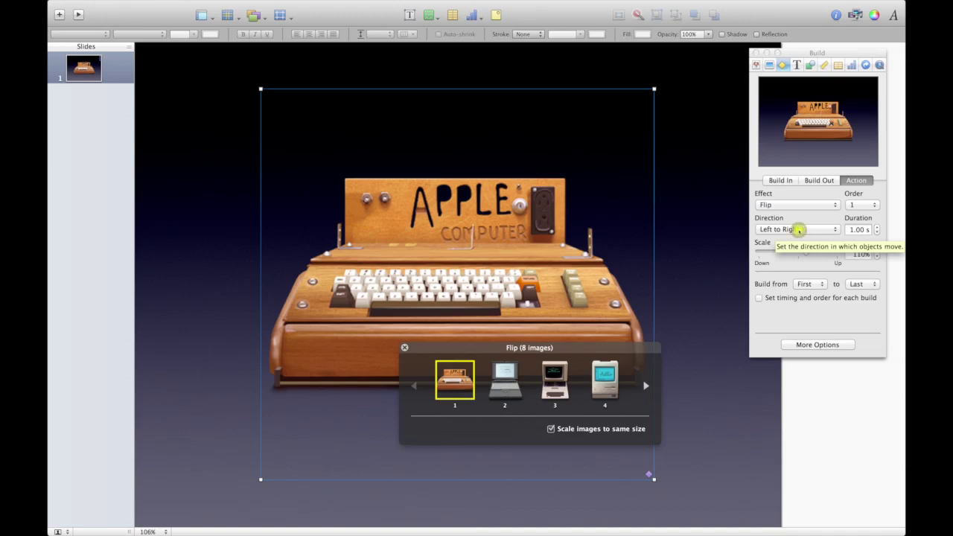
# Make the Flip build go Top to Bottom, try a 125% scale, then shrink it to 78%.
pyautogui.click(798, 230)
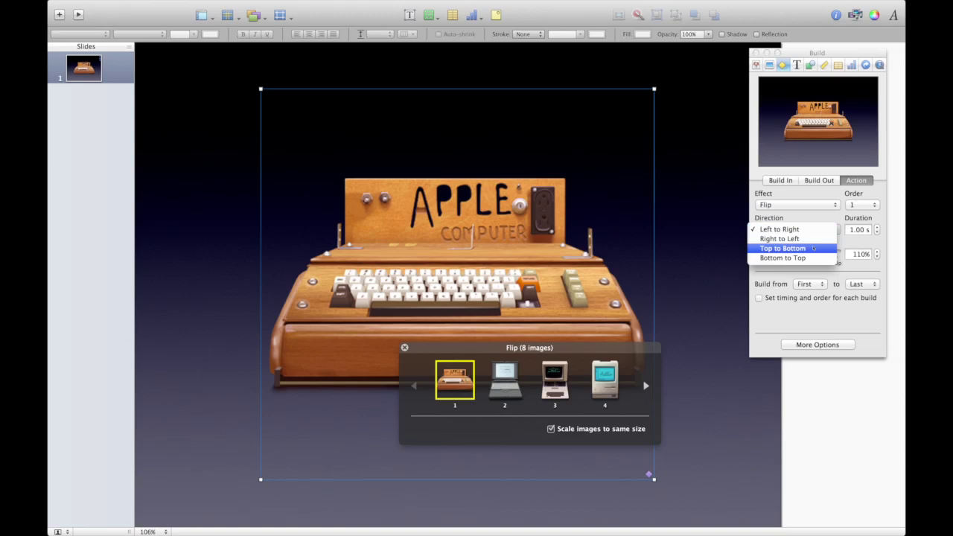
pyautogui.click(808, 248)
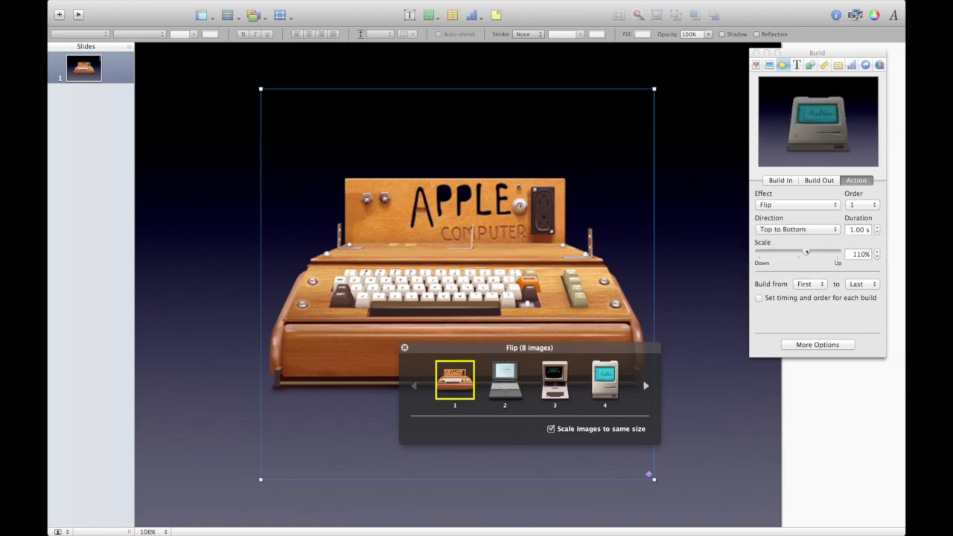
pyautogui.moveTo(806, 252); pyautogui.dragTo(818, 252)
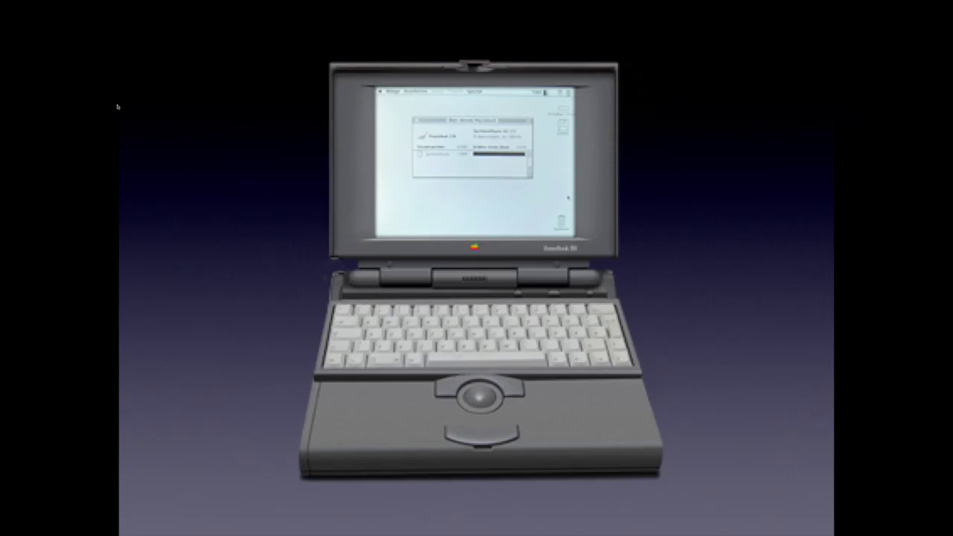
pyautogui.press('Escape')
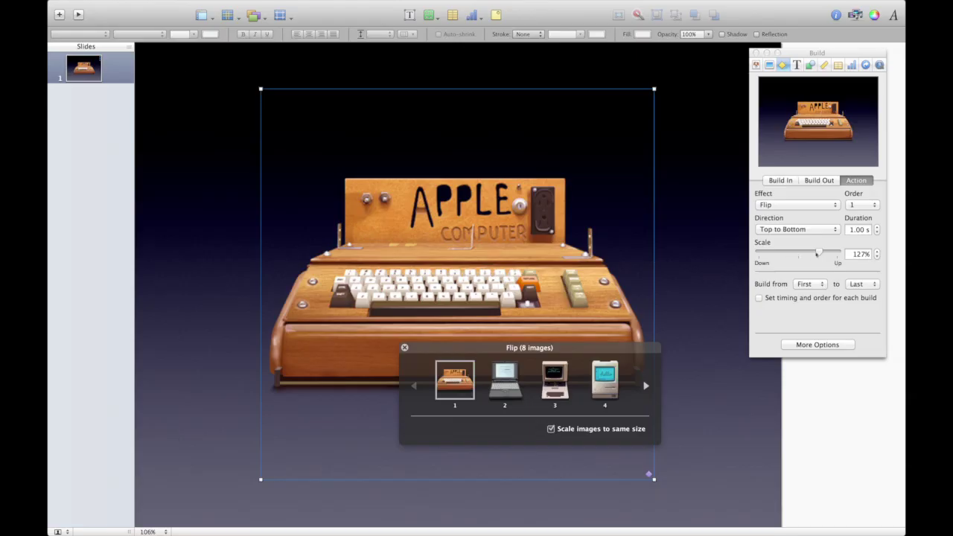
pyautogui.moveTo(819, 253); pyautogui.dragTo(780, 254)
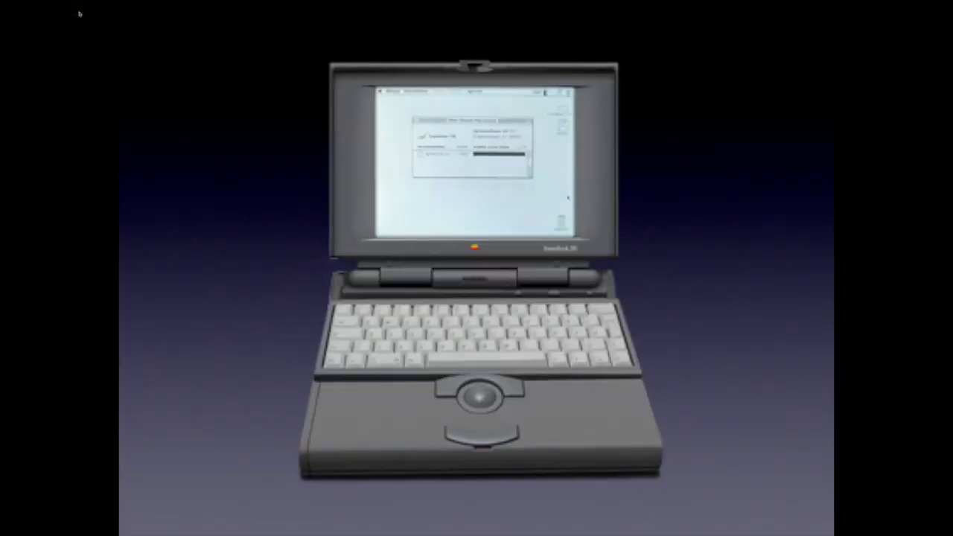
pyautogui.press('Escape')
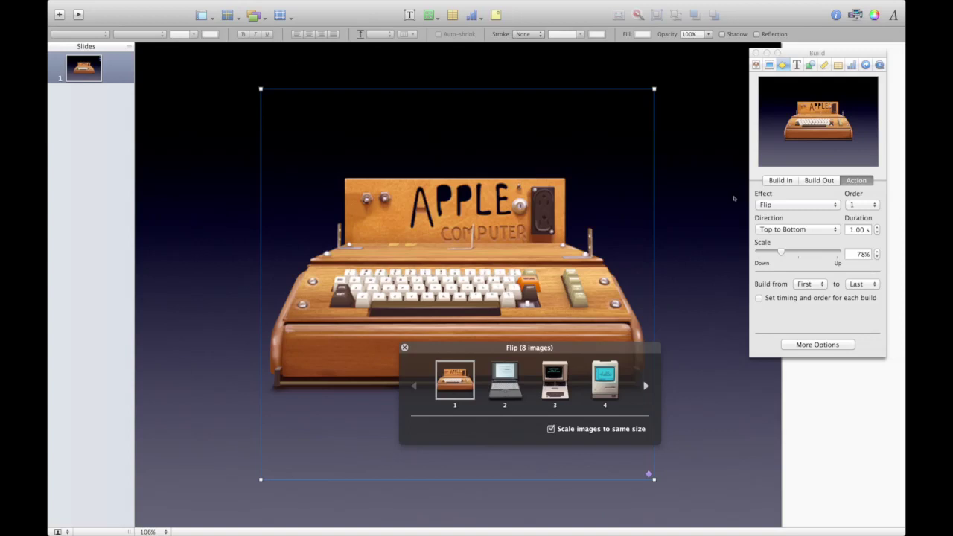
# Switch the build effect to Grid with four rows and two columns.
pyautogui.click(760, 204)
pyautogui.click(783, 214)
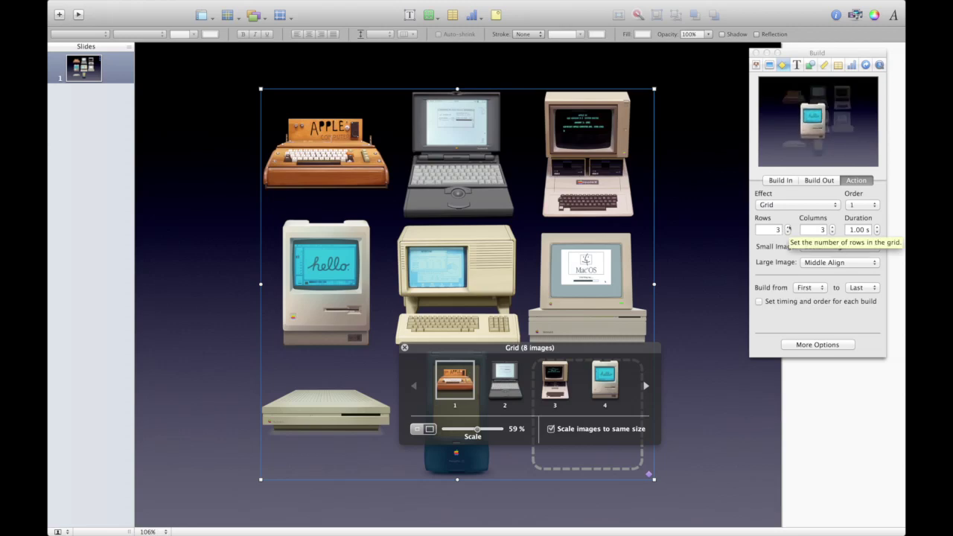
pyautogui.click(788, 226)
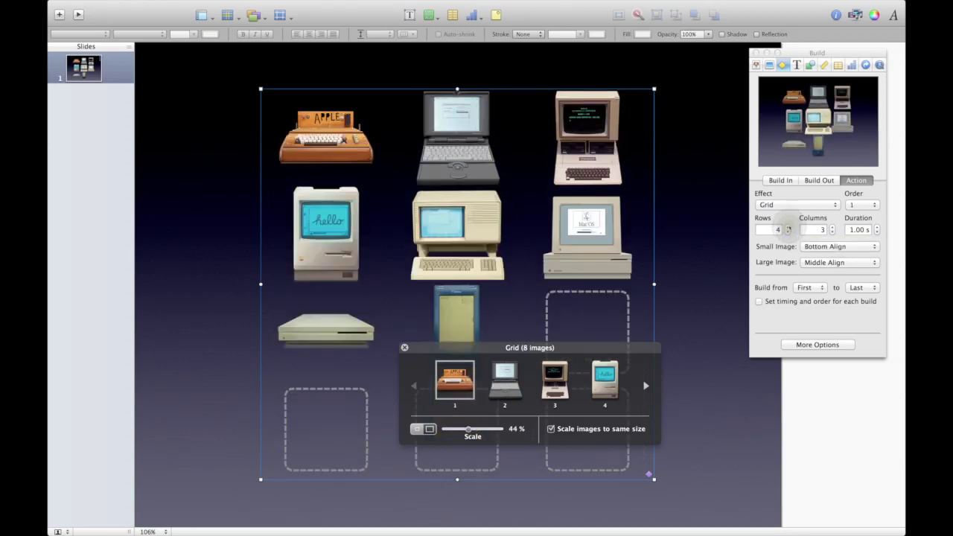
pyautogui.click(832, 232)
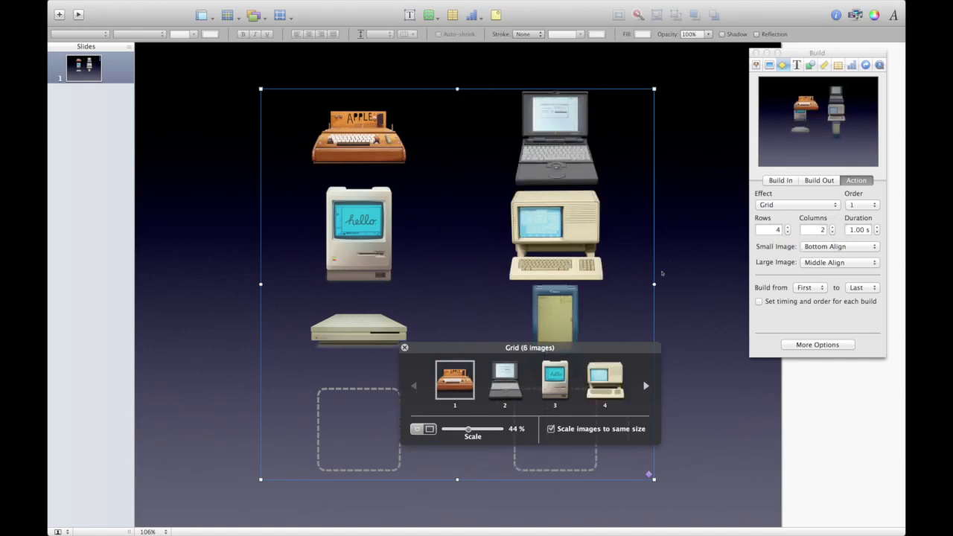
# Page through images 5–8 and back, preview the grid, then restore three columns and Flip.
pyautogui.click(646, 386)
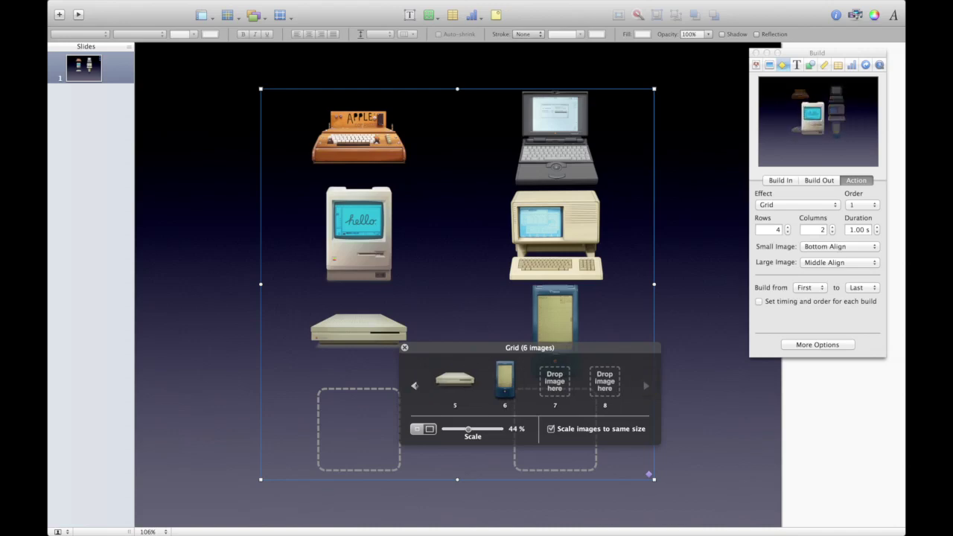
pyautogui.click(414, 386)
pyautogui.click(414, 386)
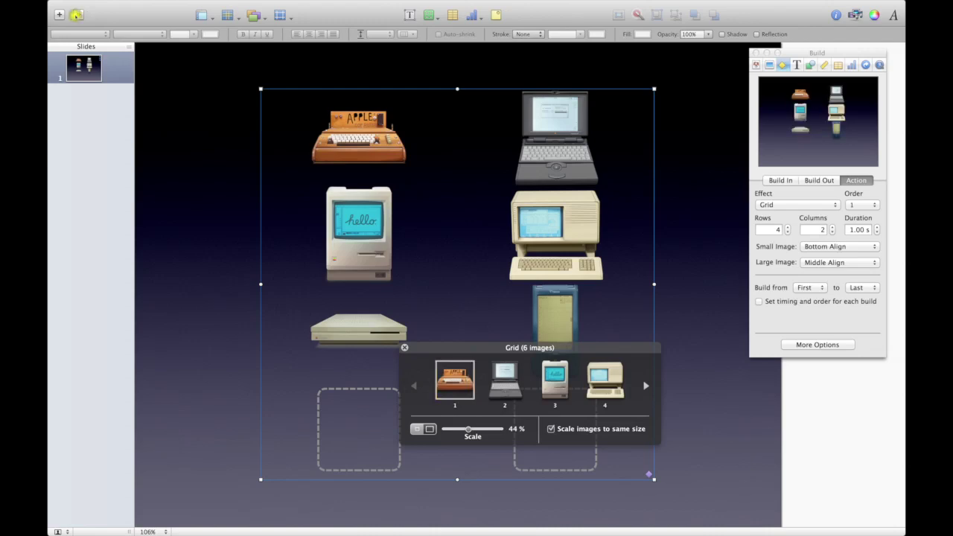
pyautogui.click(76, 14)
pyautogui.press('Up')
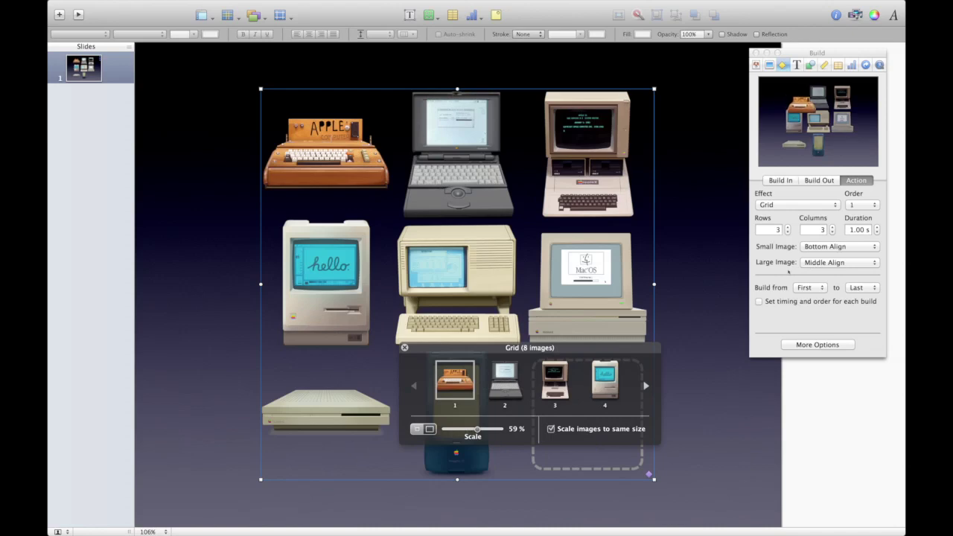
pyautogui.click(797, 205)
# Change the build effect to Push and preview it in the slideshow.
pyautogui.click(796, 205)
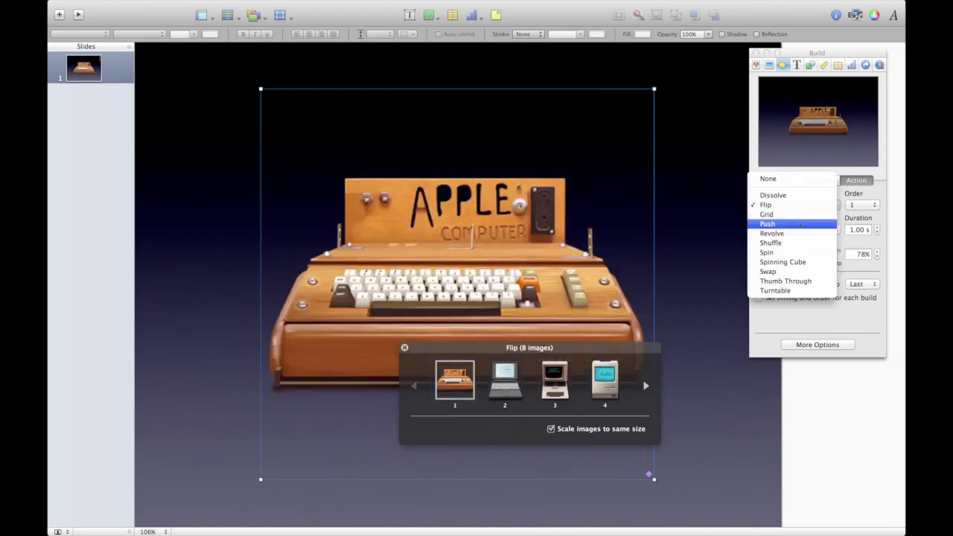
pyautogui.click(791, 229)
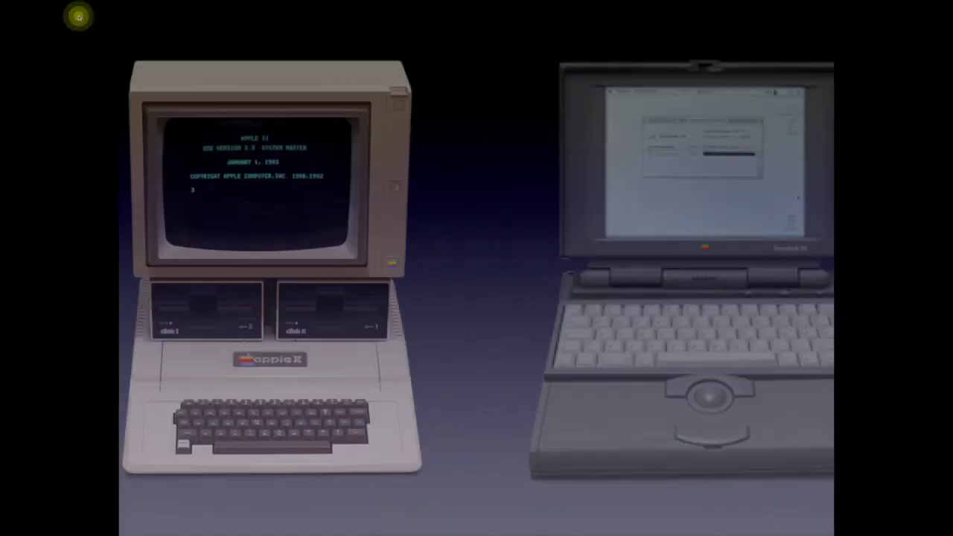
pyautogui.press('Escape')
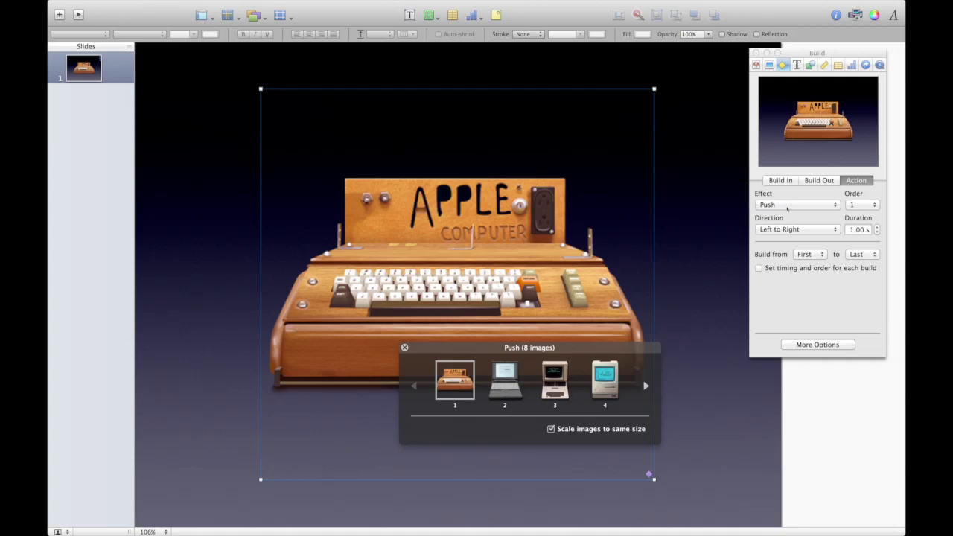
# Change the build effect to Revolve and preview it in the slideshow.
pyautogui.click(787, 209)
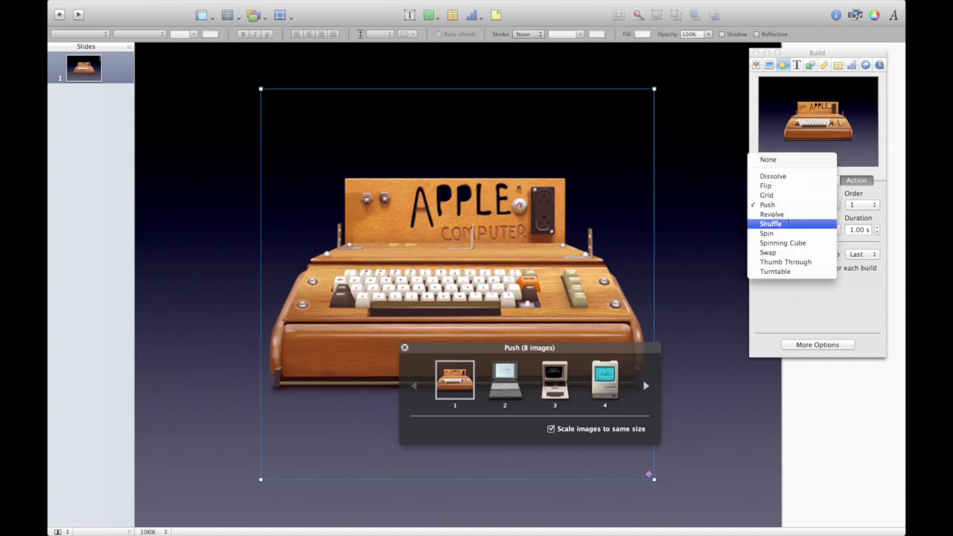
pyautogui.click(788, 215)
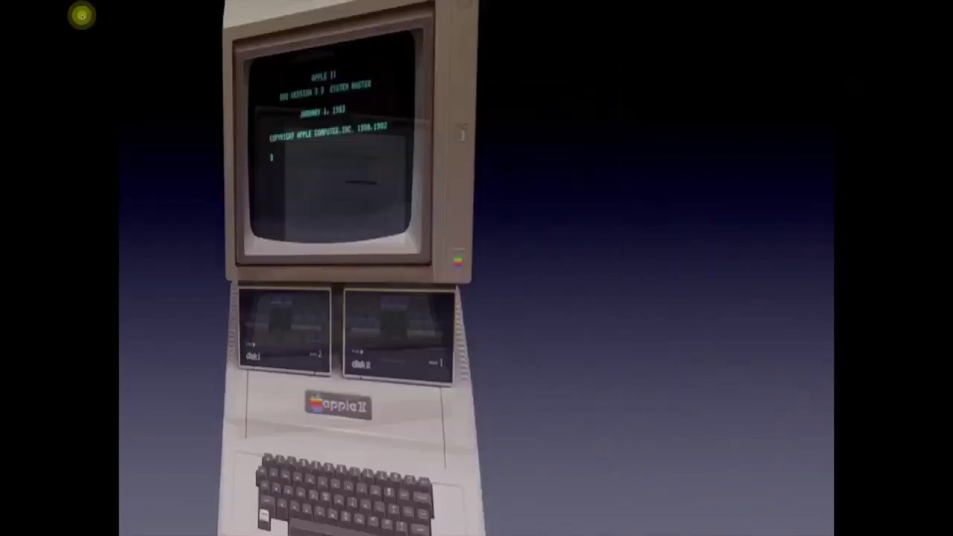
pyautogui.click(81, 13)
pyautogui.press('Escape')
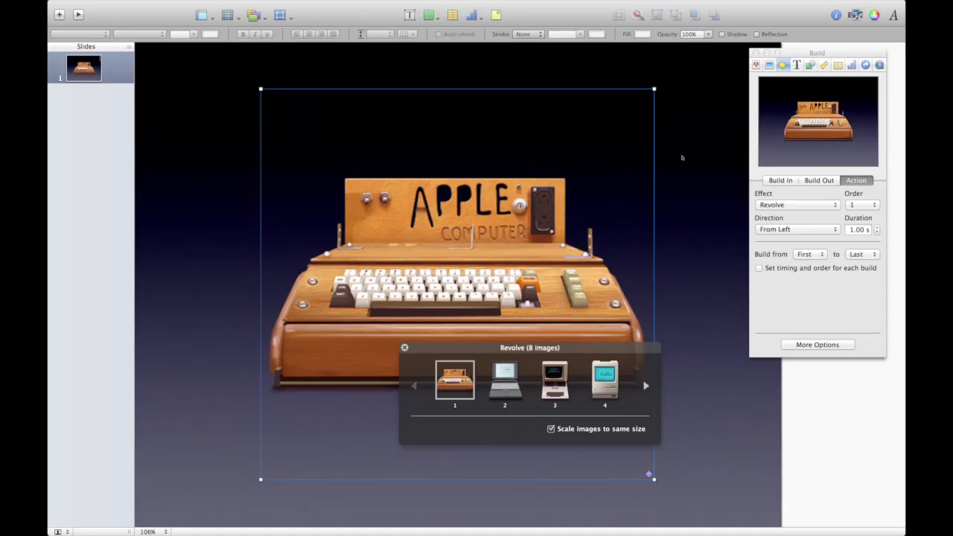
pyautogui.click(757, 204)
# Preview the build as Shuffle in the slideshow, then change the effect to Spin.
pyautogui.click(767, 212)
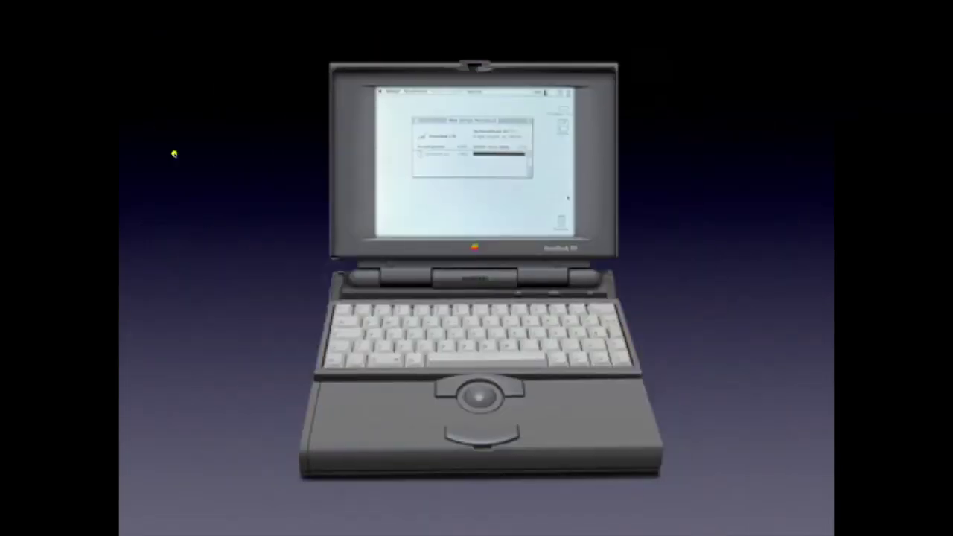
pyautogui.click(173, 154)
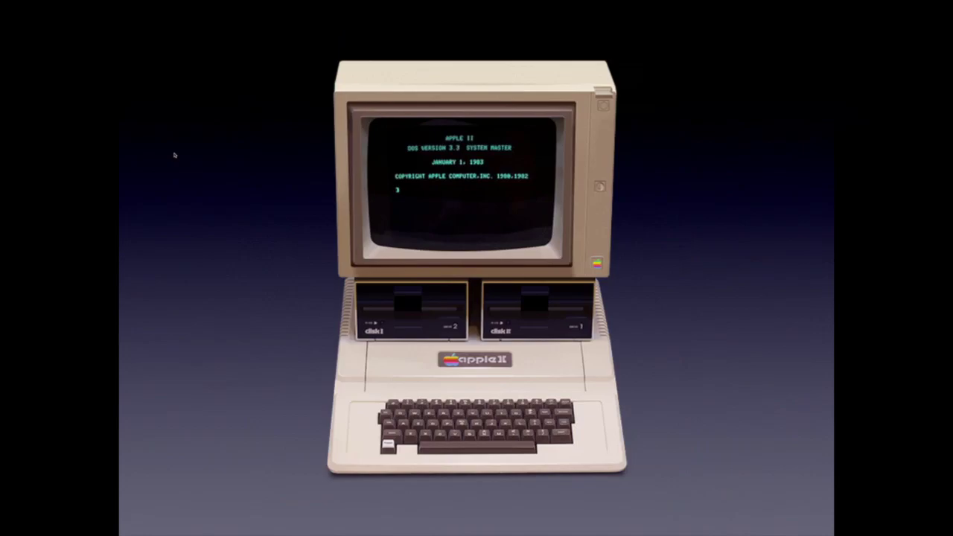
pyautogui.press('Escape')
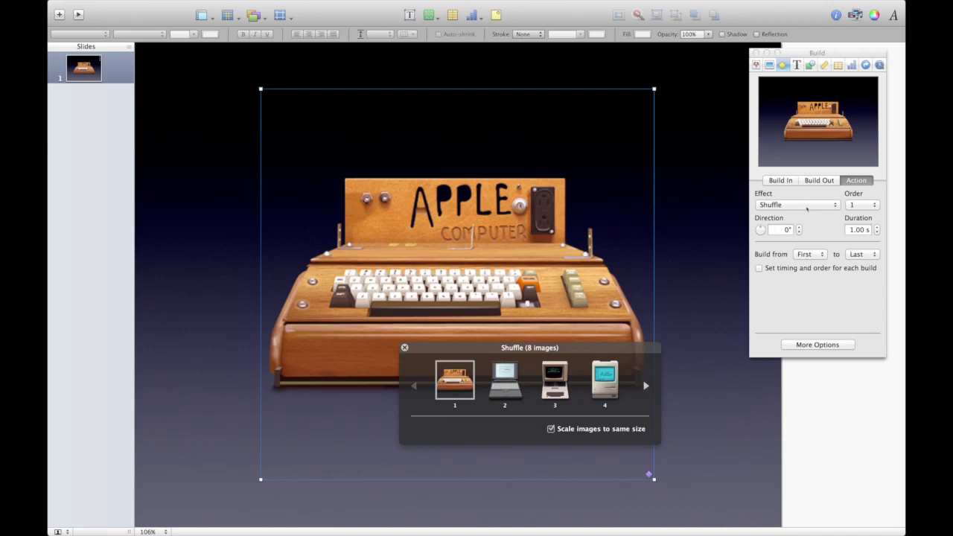
pyautogui.click(807, 205)
pyautogui.click(808, 214)
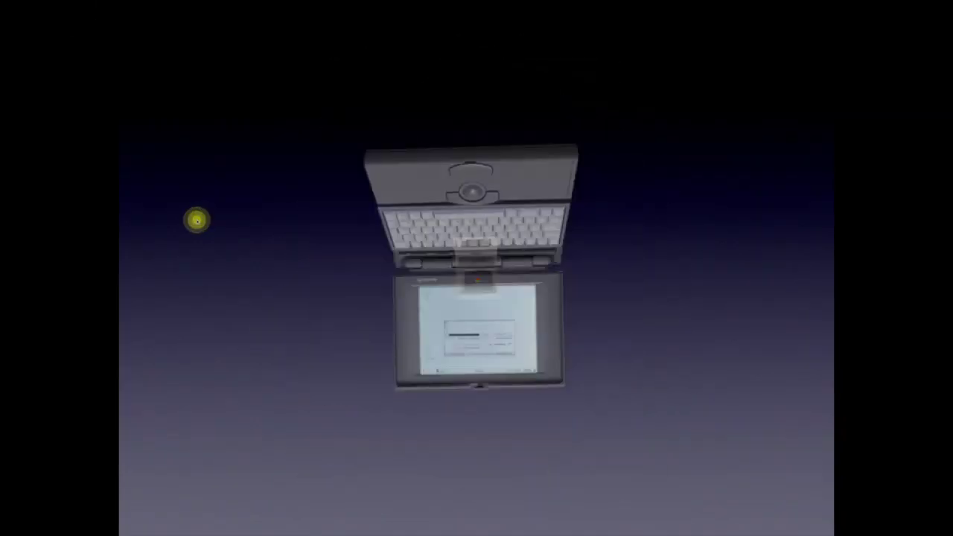
# Leave the Spin preview, then switch to Spinning Cube and play it through to the PowerBook.
pyautogui.press('Escape')
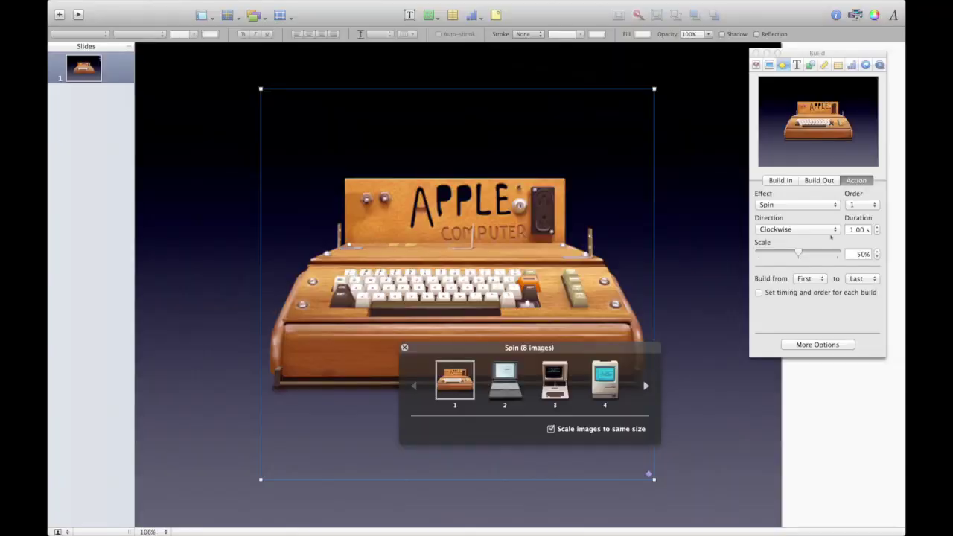
pyautogui.click(811, 205)
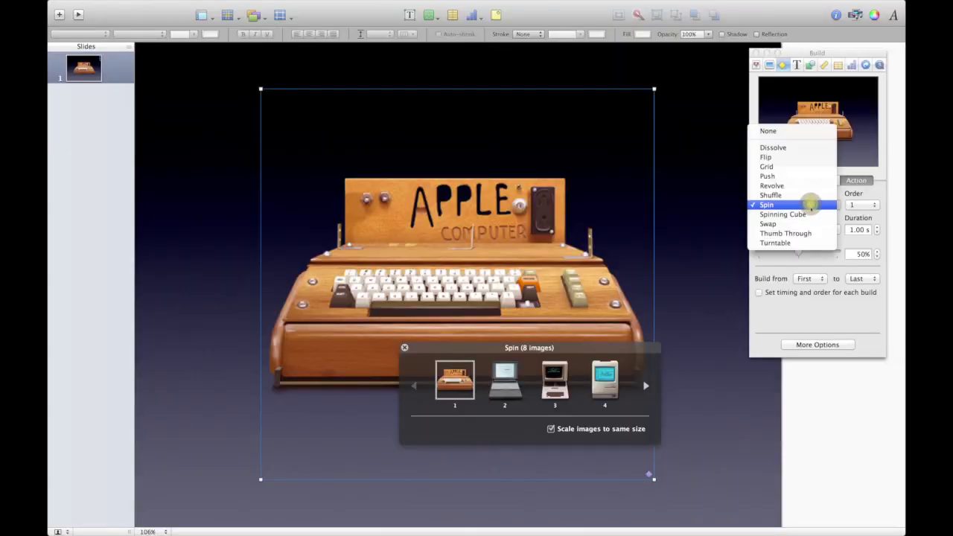
pyautogui.click(810, 214)
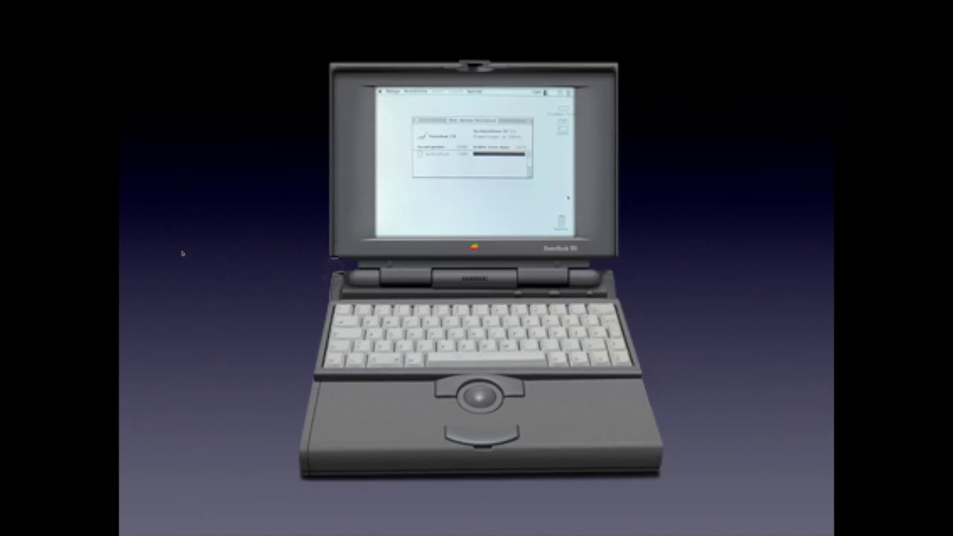
pyautogui.click(181, 253)
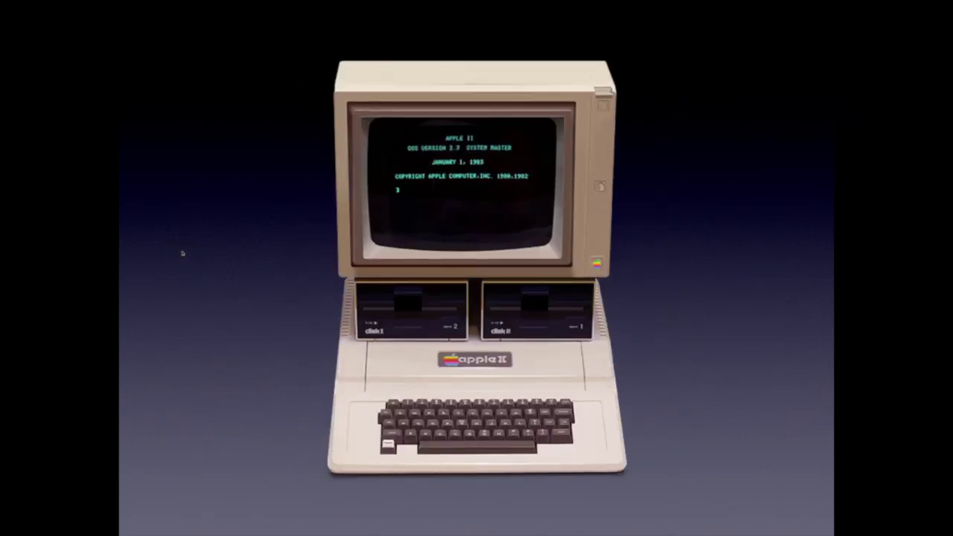
# Change the build effect to Swap and advance through it in the slideshow.
pyautogui.press('Escape')
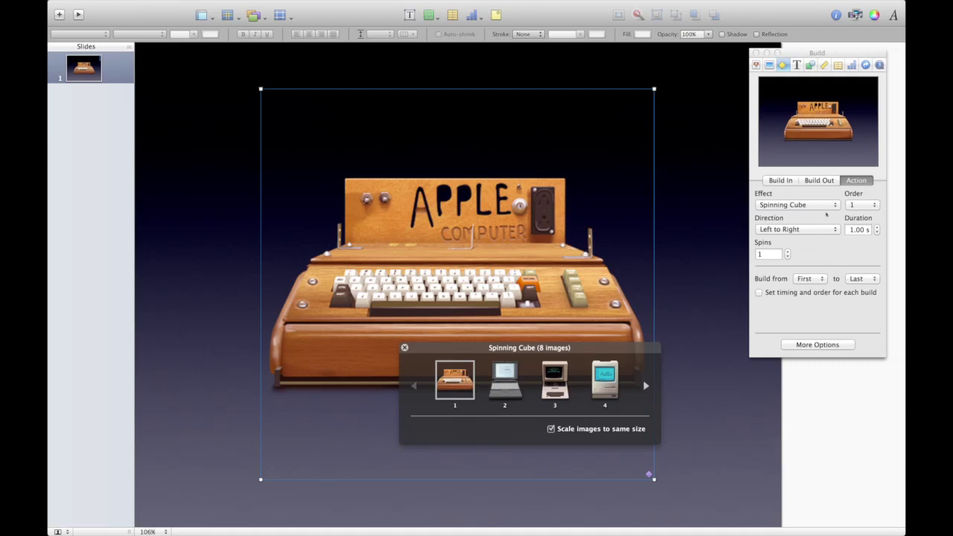
pyautogui.click(826, 210)
pyautogui.click(821, 213)
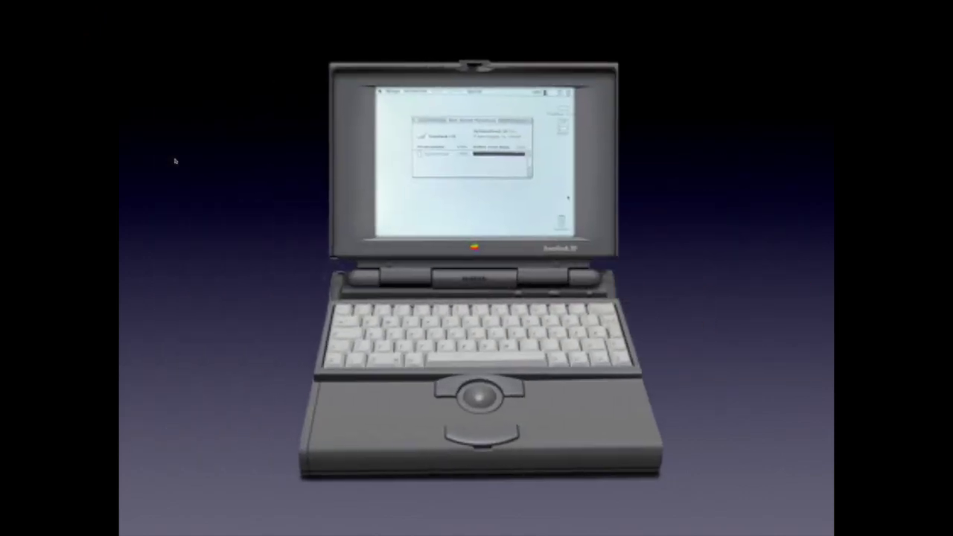
pyautogui.click(176, 161)
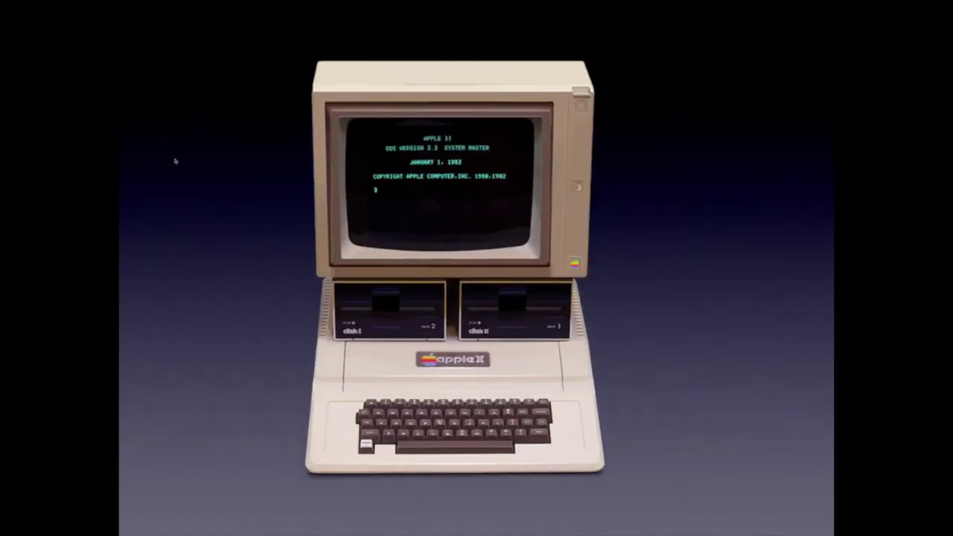
# Change the build effect to Thumb Through and preview it in the slideshow.
pyautogui.press('Escape')
pyautogui.click(759, 205)
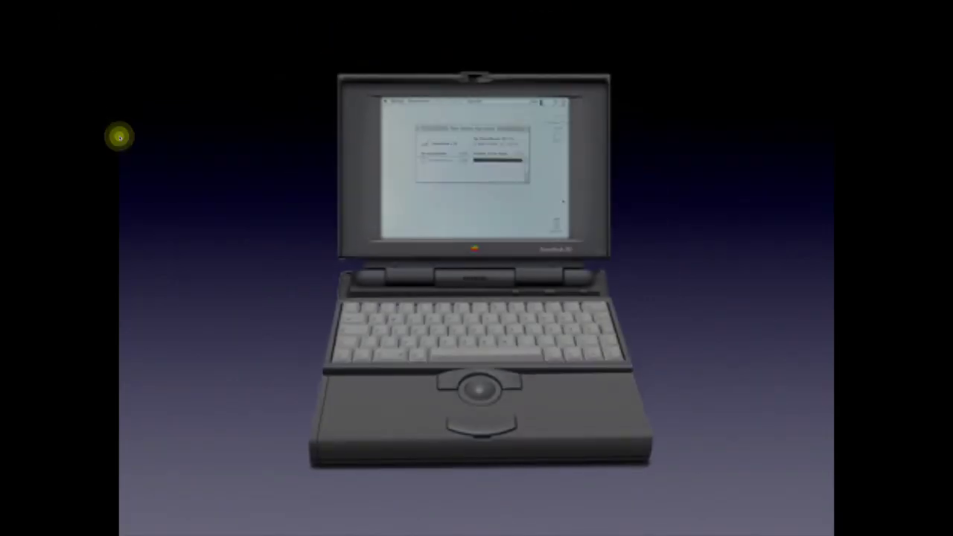
pyautogui.click(120, 137)
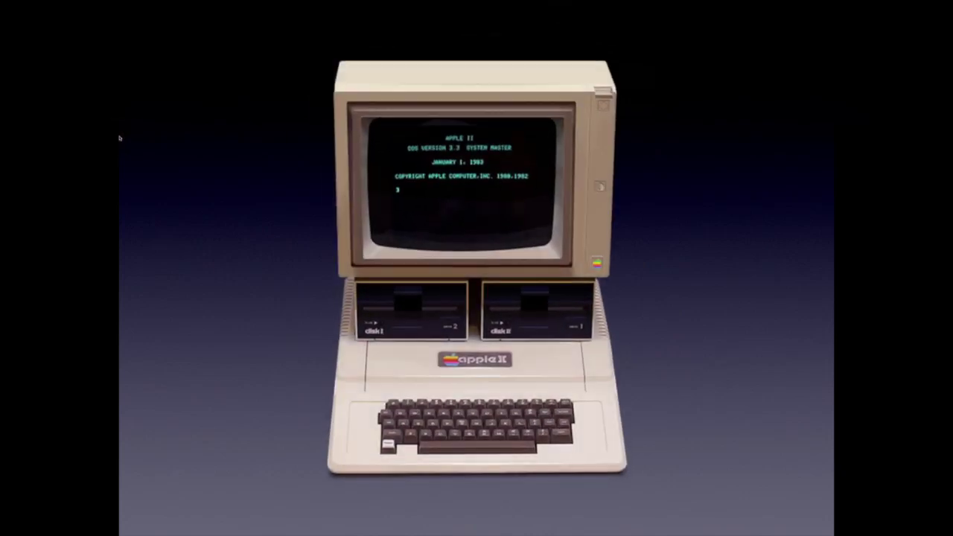
pyautogui.press('Escape')
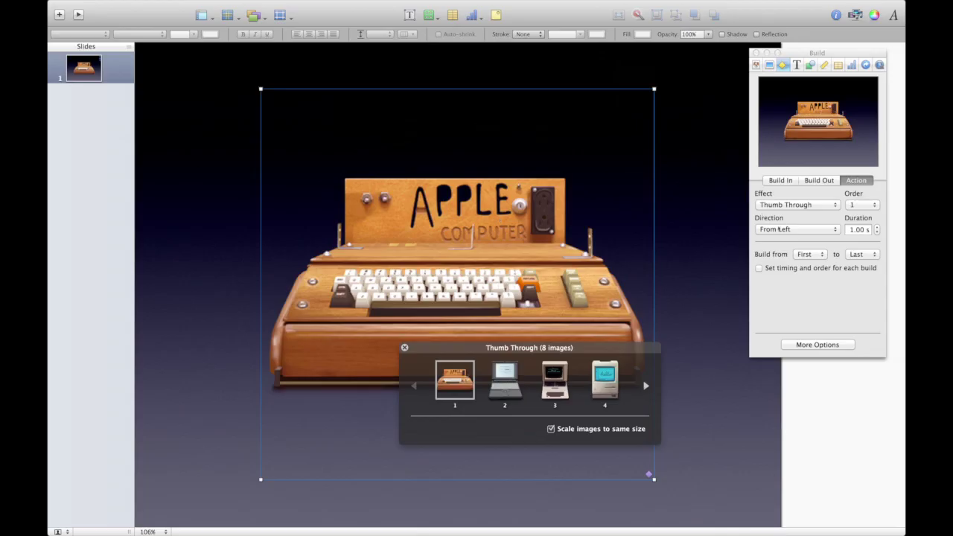
# Set the Thumb Through direction to Alternating and preview it in the slideshow.
pyautogui.click(778, 229)
pyautogui.click(778, 248)
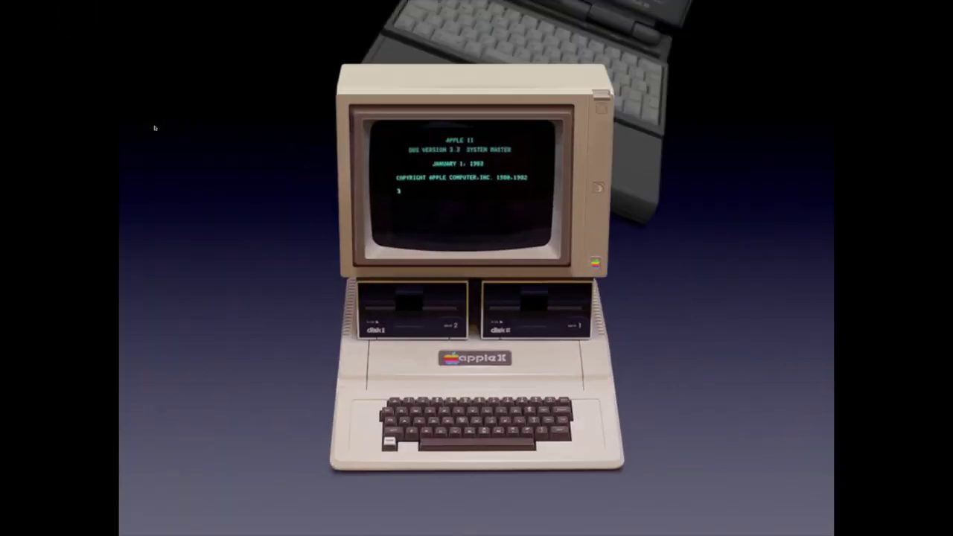
pyautogui.press('Escape')
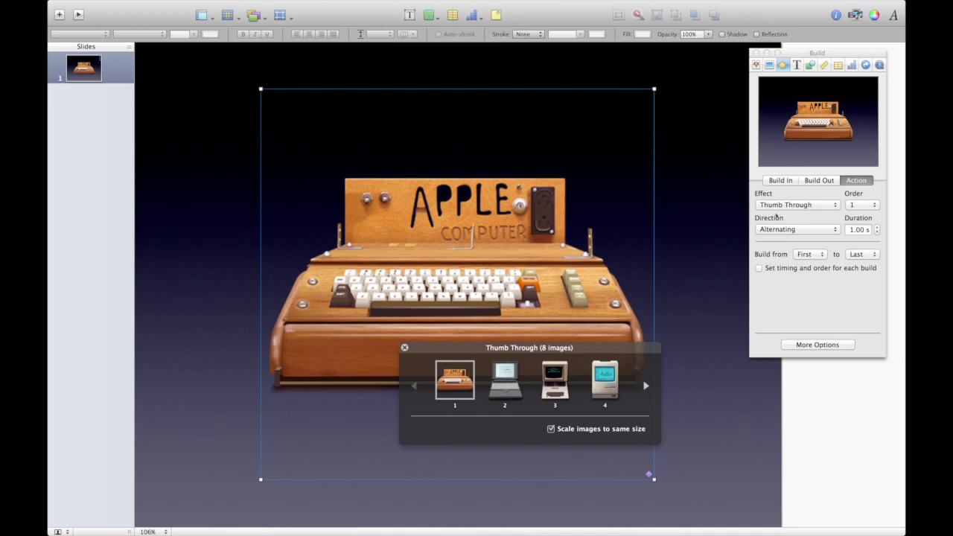
pyautogui.click(782, 206)
# Change the gallery's action to Turntable with perspective lowered from 10 to 3.
pyautogui.click(782, 211)
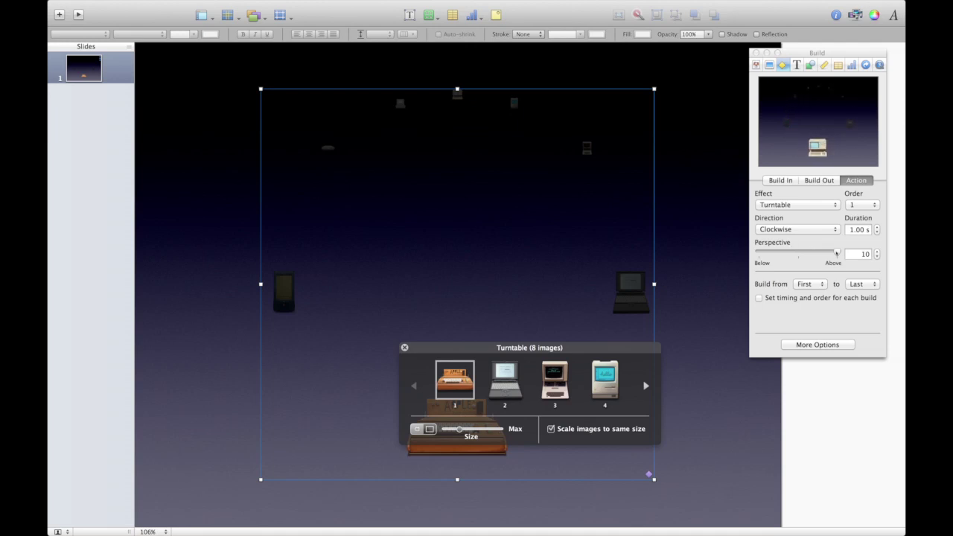
pyautogui.moveTo(837, 253); pyautogui.dragTo(810, 254)
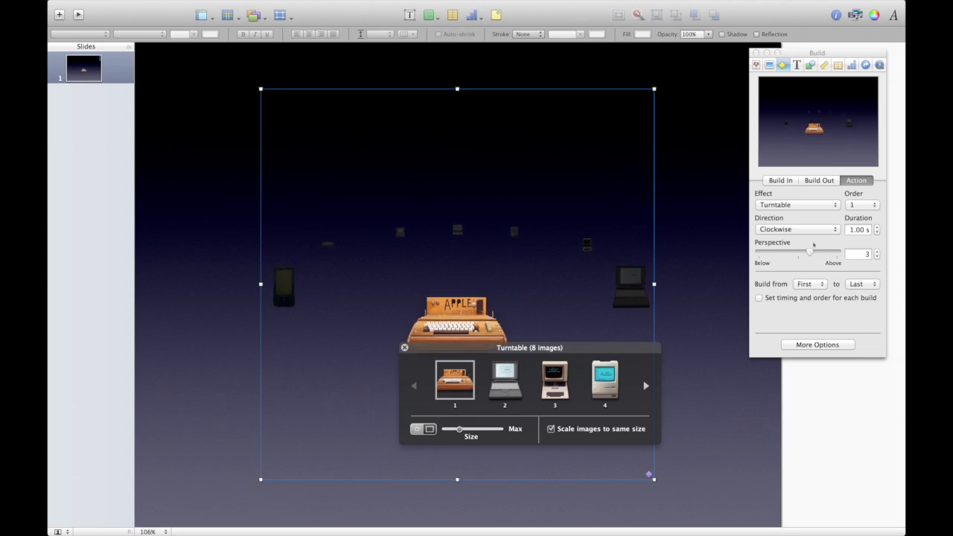
pyautogui.click(708, 382)
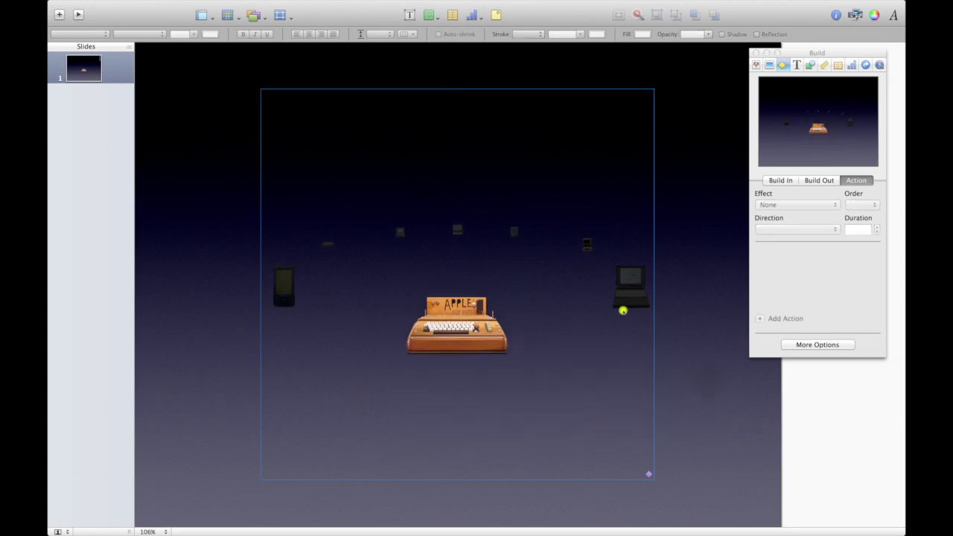
pyautogui.click(622, 310)
pyautogui.click(676, 296)
# Widen the gallery box to both sides, to about 990 × 619 px.
pyautogui.moveTo(813, 54); pyautogui.dragTo(864, 36)
pyautogui.click(606, 270)
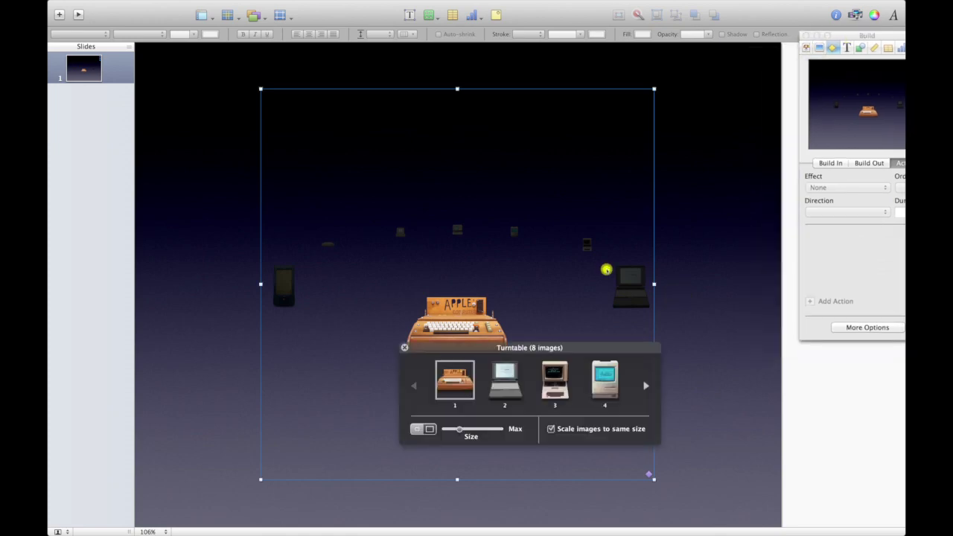
pyautogui.moveTo(654, 284); pyautogui.dragTo(767, 283)
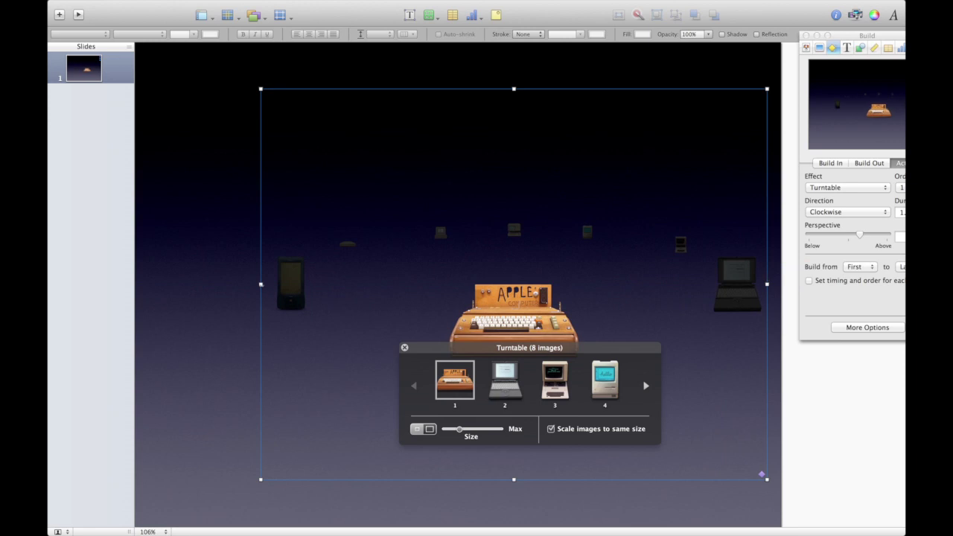
pyautogui.moveTo(260, 284); pyautogui.dragTo(142, 288)
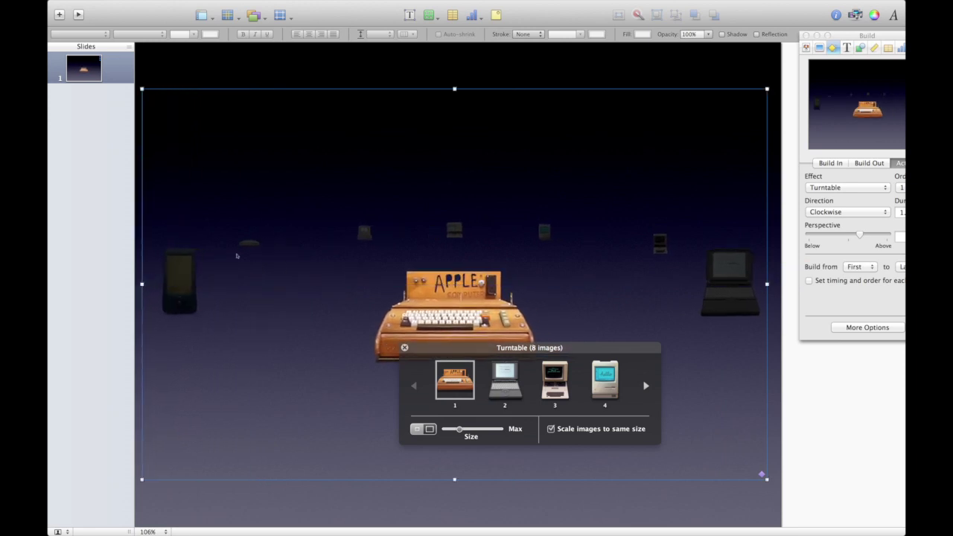
pyautogui.click(78, 15)
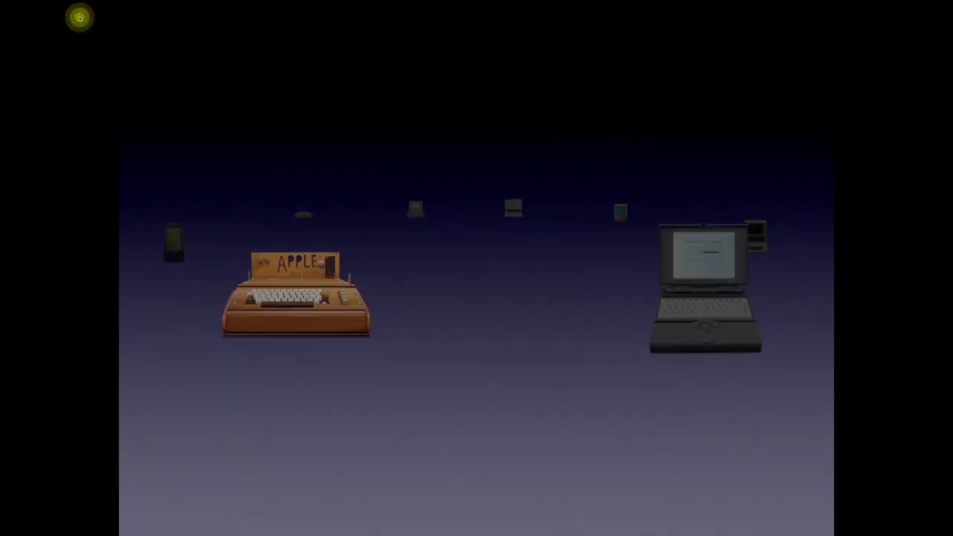
pyautogui.click(80, 16)
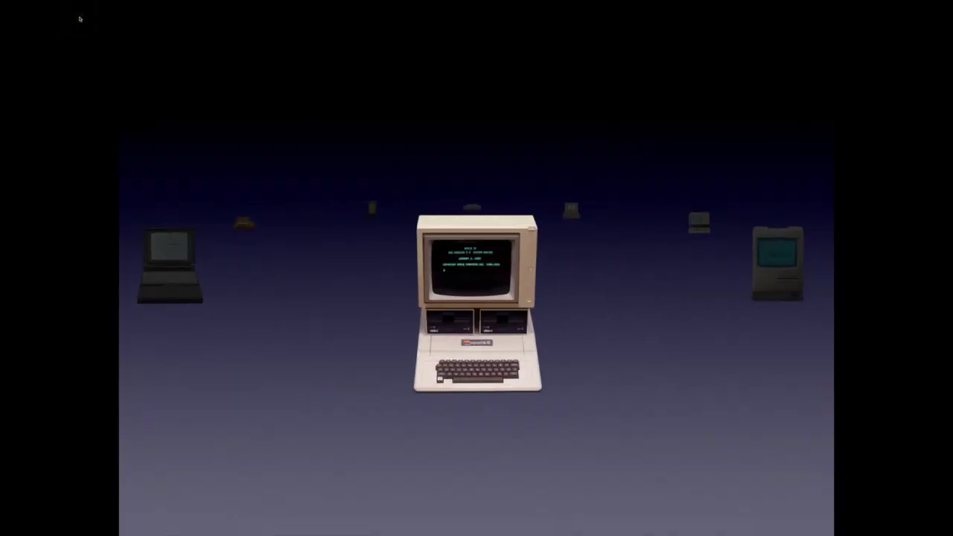
pyautogui.click(79, 17)
pyautogui.click(79, 16)
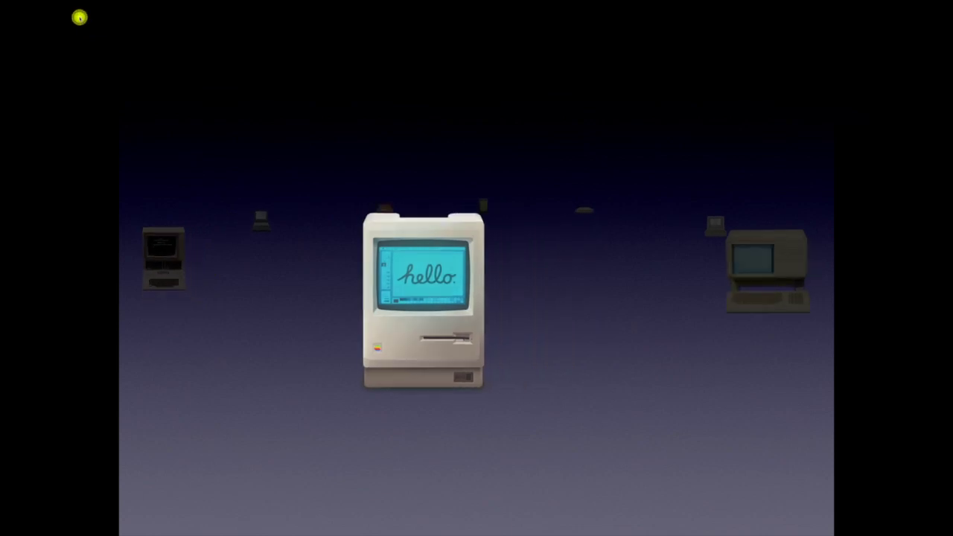
pyautogui.click(80, 17)
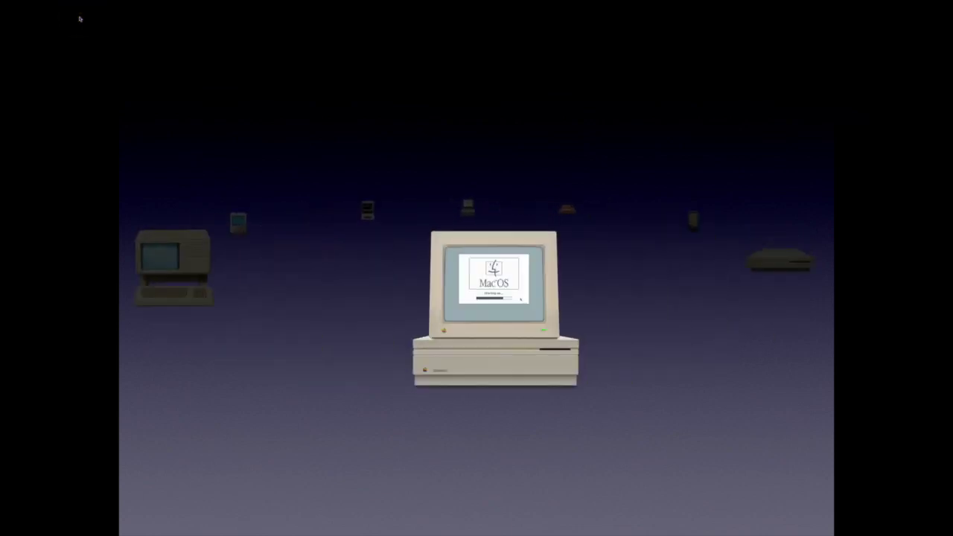
pyautogui.press('Escape')
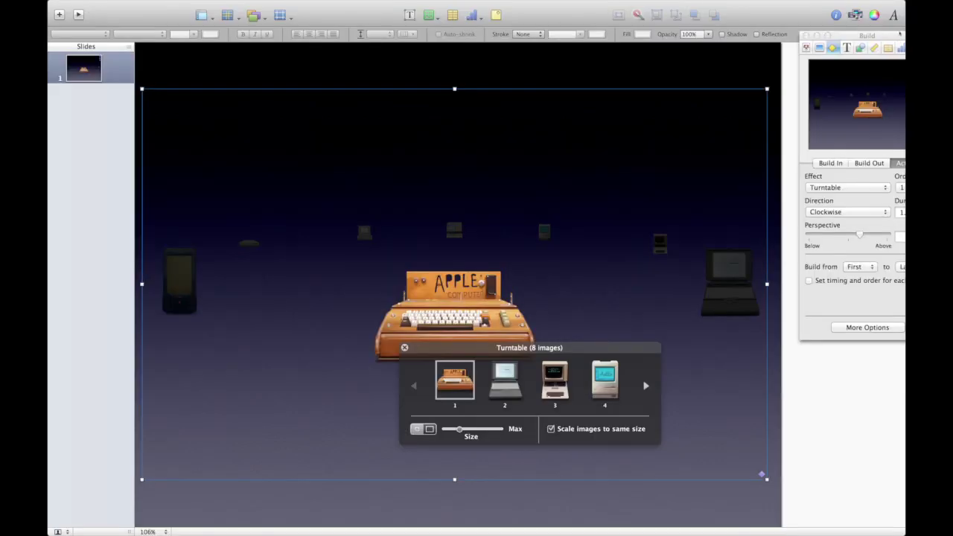
pyautogui.moveTo(900, 33); pyautogui.dragTo(830, 39)
# Delete the Turntable image gallery from the slide.
pyautogui.click(704, 61)
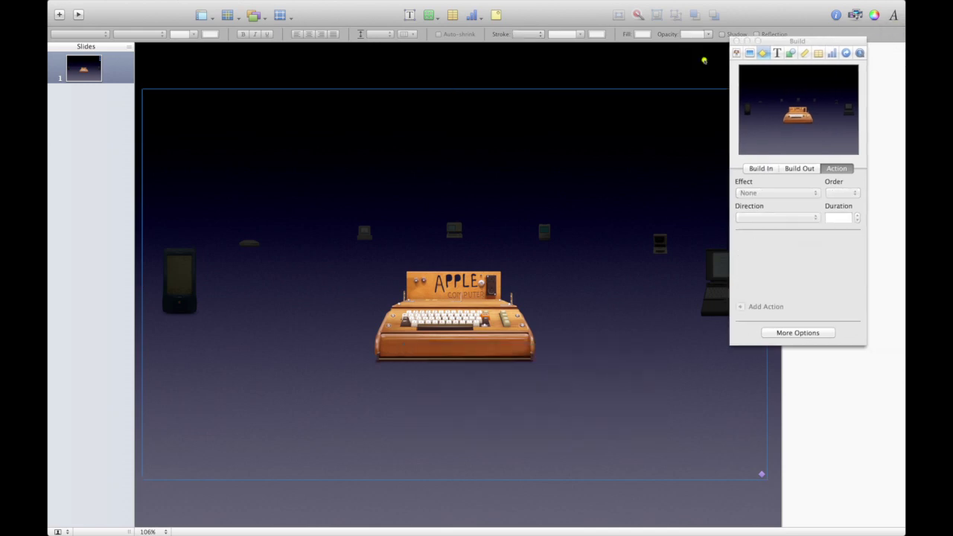
pyautogui.click(668, 166)
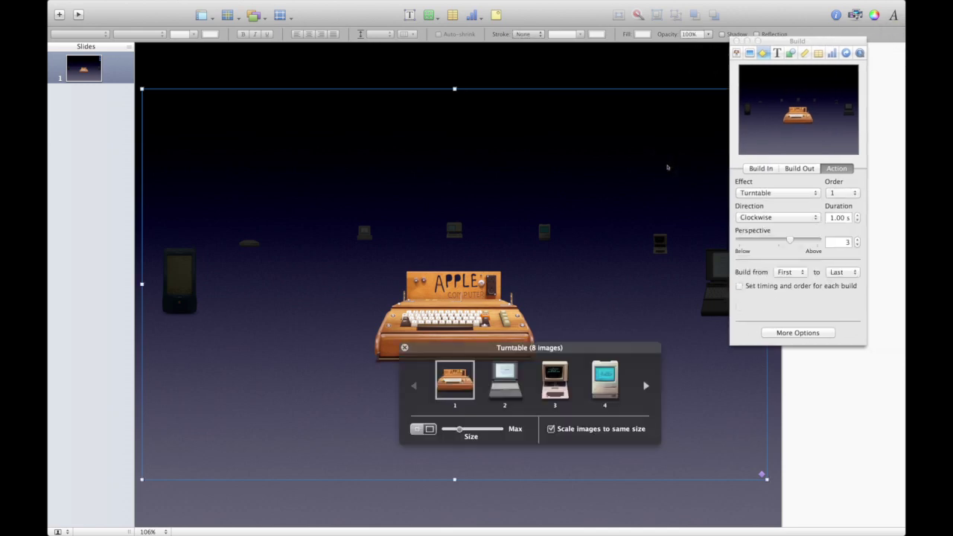
pyautogui.press('Delete')
# Select all eight images in the Finder Icons folder and drop them onto the slide.
pyautogui.hotkey('ctrl', 'Left')
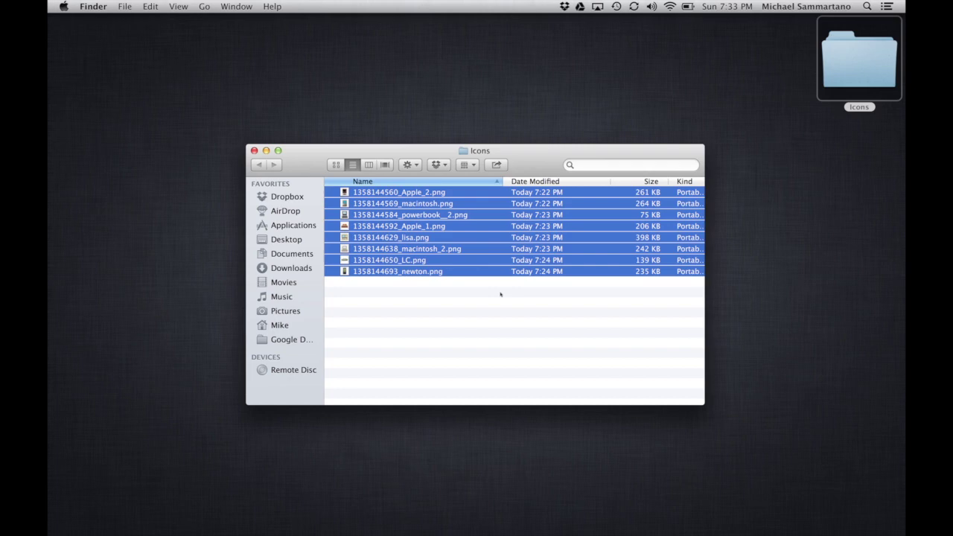
pyautogui.click(500, 292)
pyautogui.click(507, 259)
pyautogui.press('super+a')
pyautogui.hotkey('ctrl', 'Right')
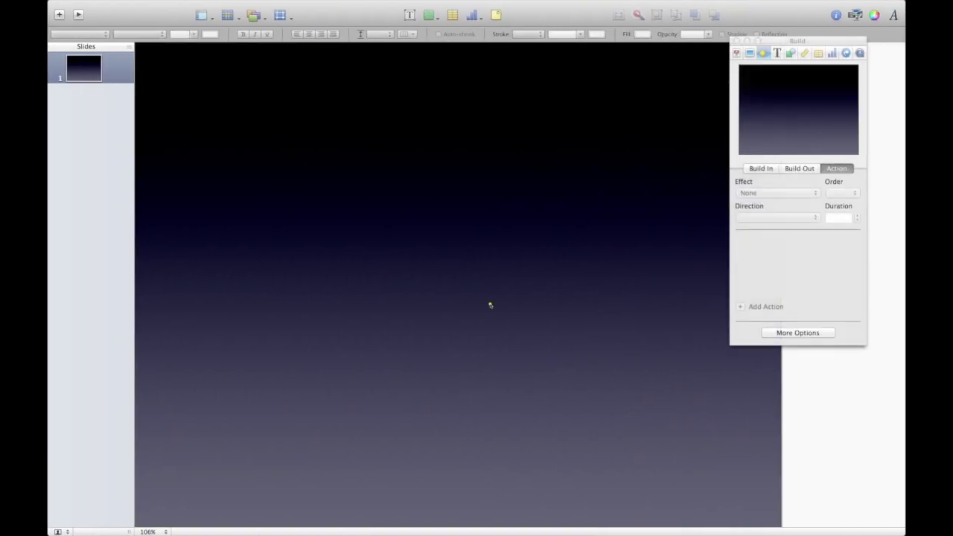
pyautogui.moveTo(490, 304); pyautogui.dragTo(491, 305)
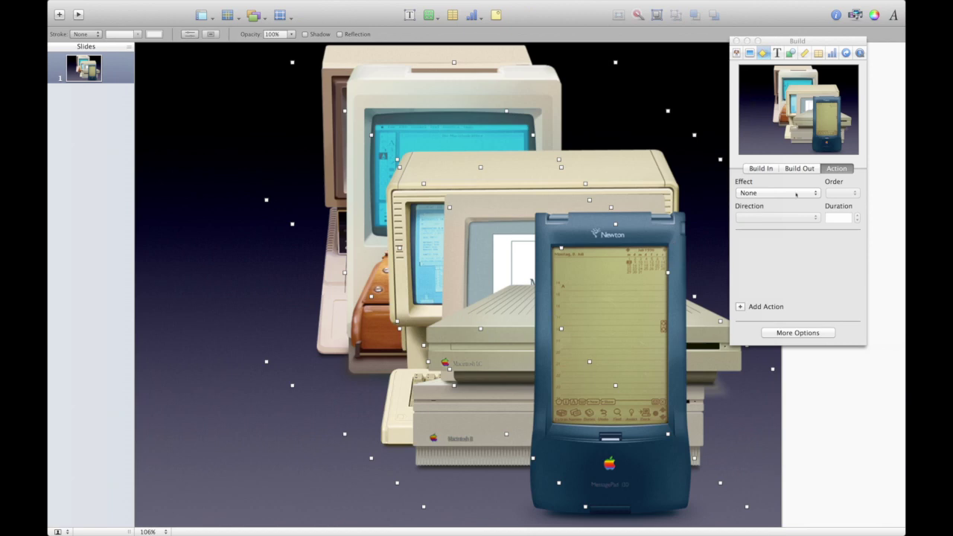
# Apply the 3 × 3 Grid action to the eight images and enlarge it across the slide.
pyautogui.press('space')
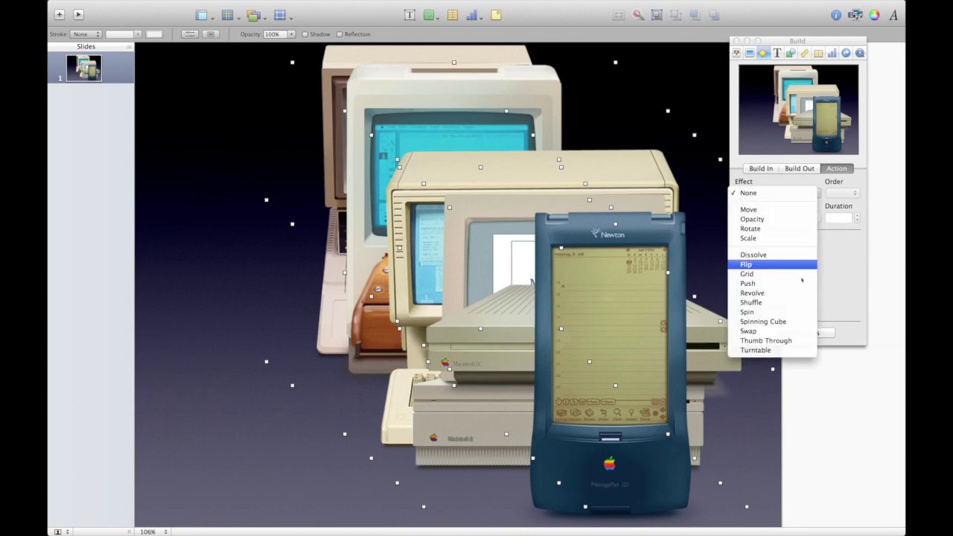
pyautogui.click(800, 274)
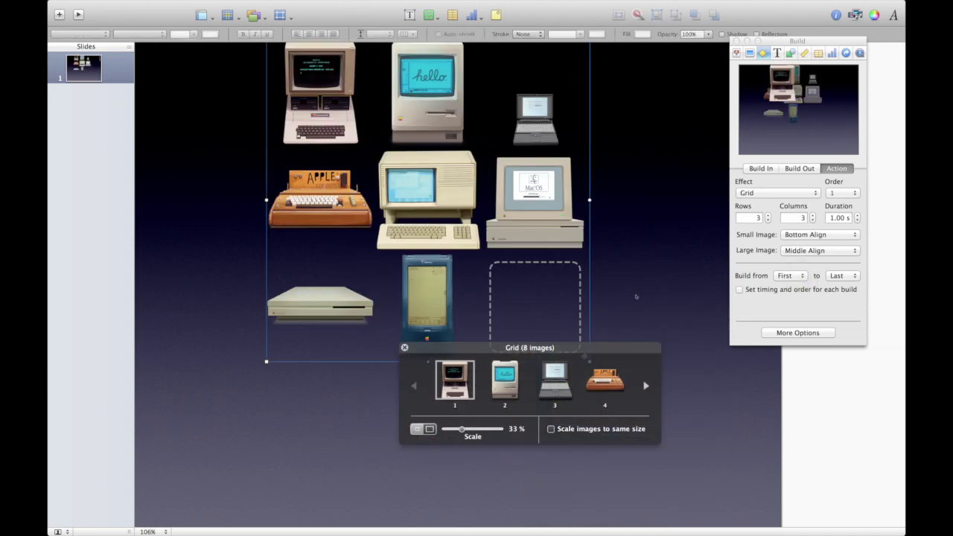
pyautogui.moveTo(591, 213); pyautogui.dragTo(515, 268)
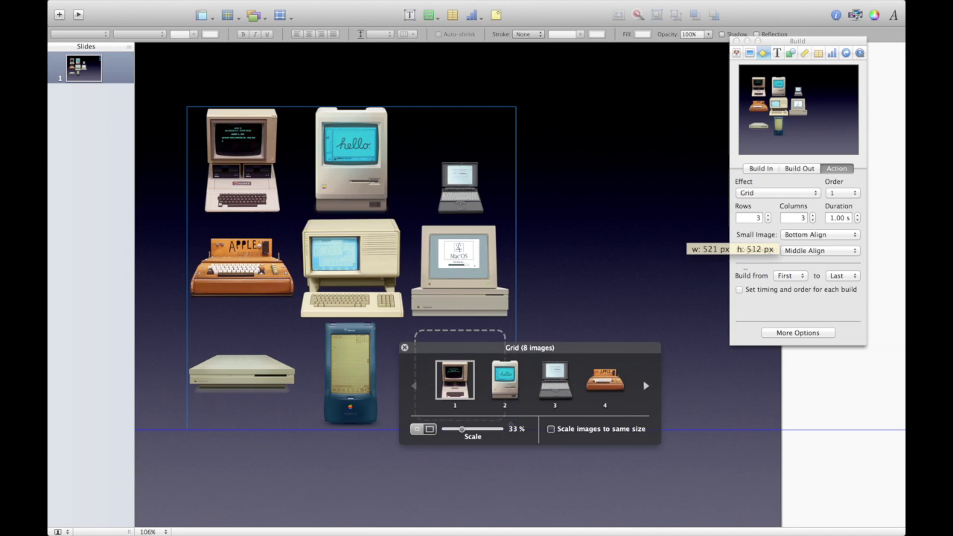
pyautogui.moveTo(715, 267); pyautogui.dragTo(745, 268)
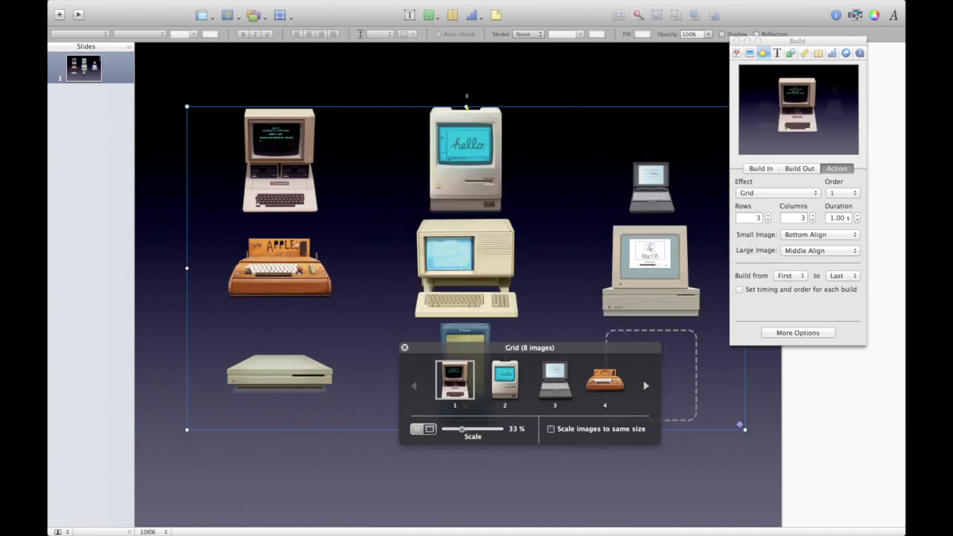
pyautogui.moveTo(466, 97); pyautogui.dragTo(477, 114)
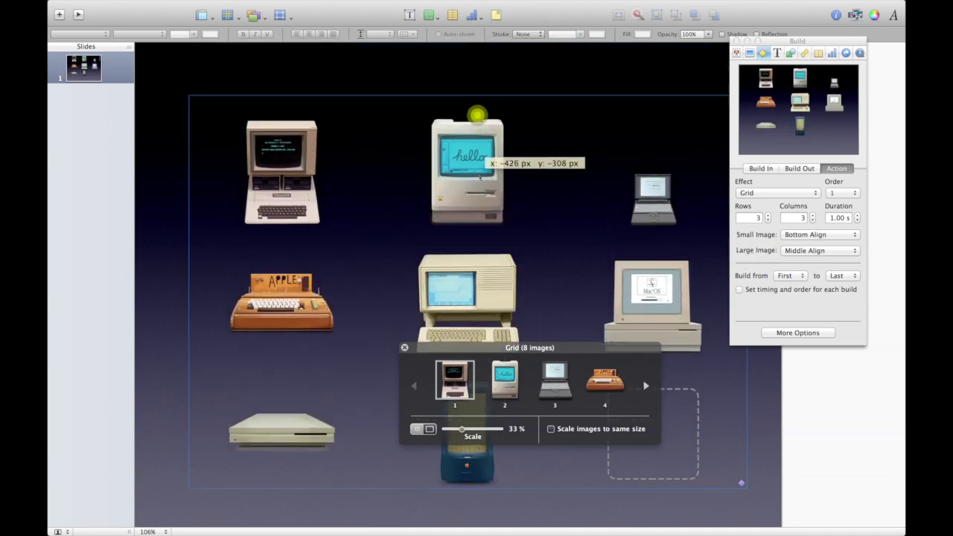
pyautogui.moveTo(480, 175); pyautogui.dragTo(472, 169)
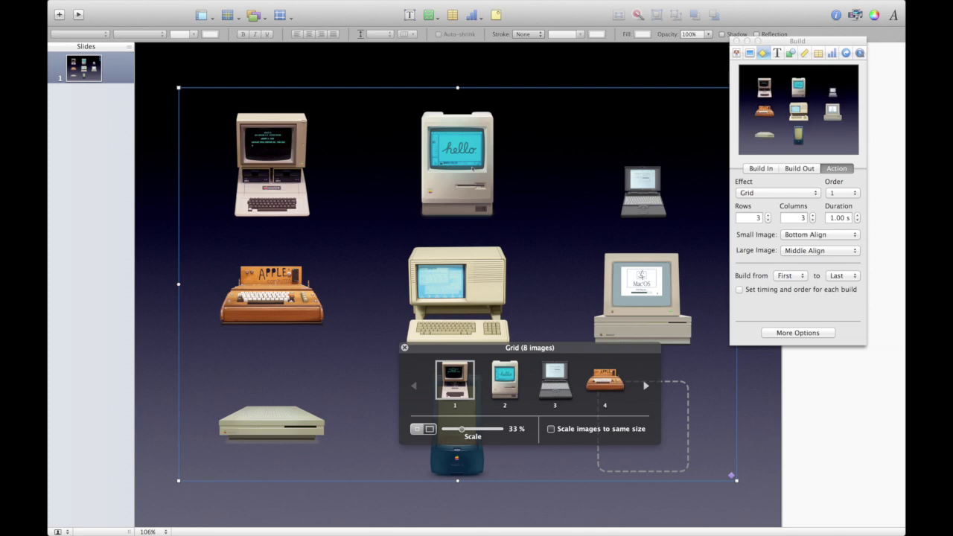
pyautogui.click(452, 79)
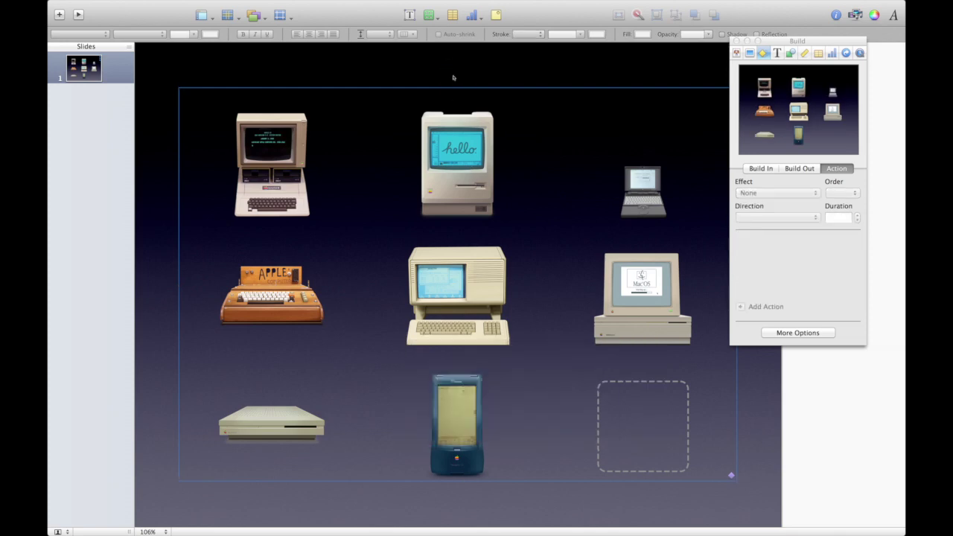